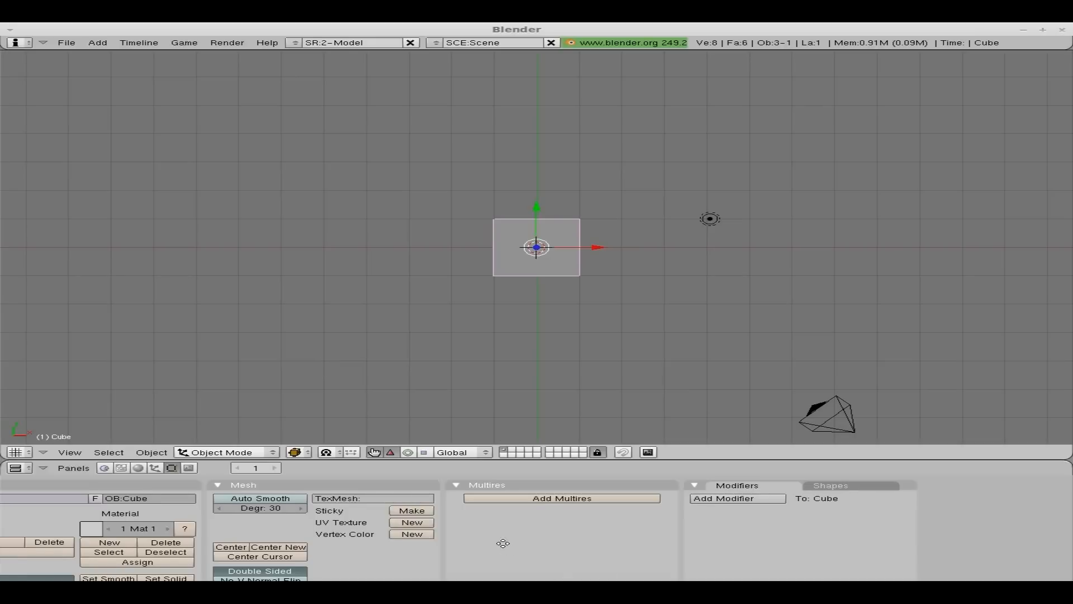
- Delete the default cube and add a Monkey mesh in its place
{"action": "middle_click_drag", "start_coordinate": [504, 543], "coordinate": [701, 551]}
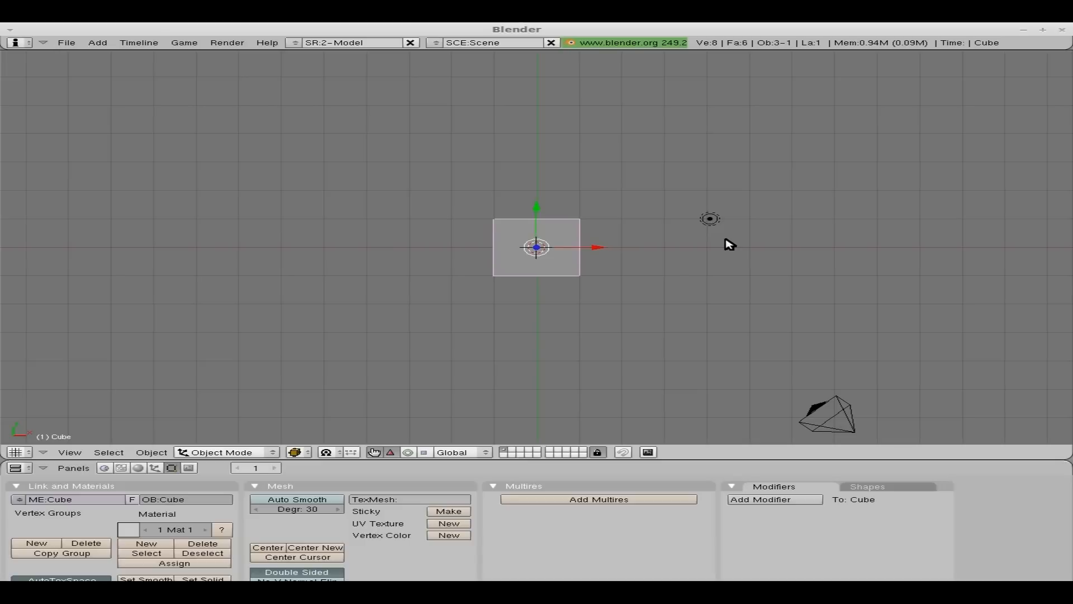
{"action": "key", "text": "x"}
{"action": "left_click", "coordinate": [616, 268]}
{"action": "key", "text": "space"}
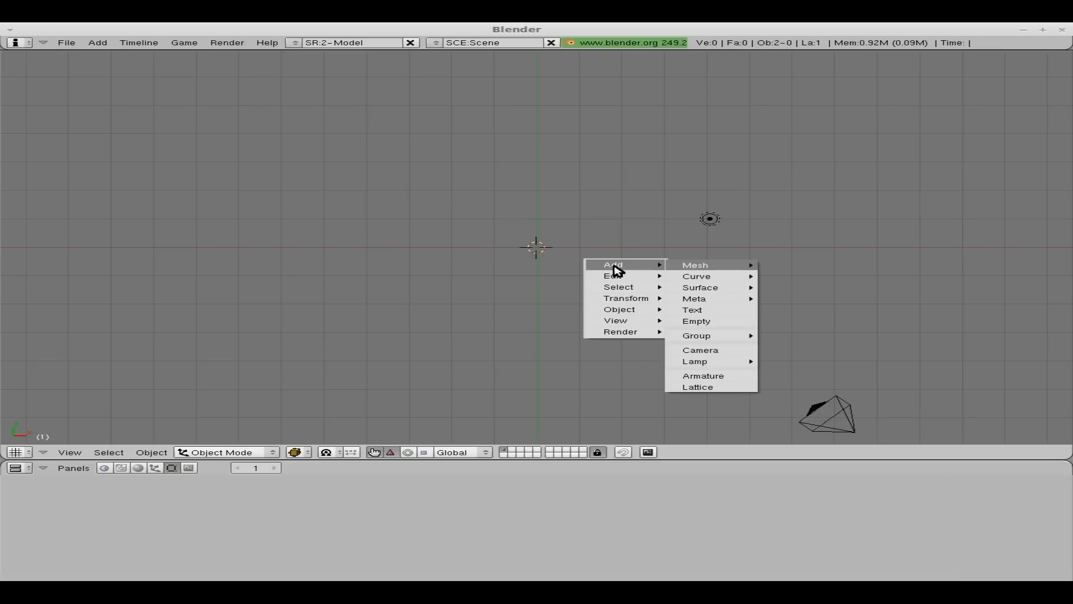
{"action": "mouse_move", "coordinate": [748, 264]}
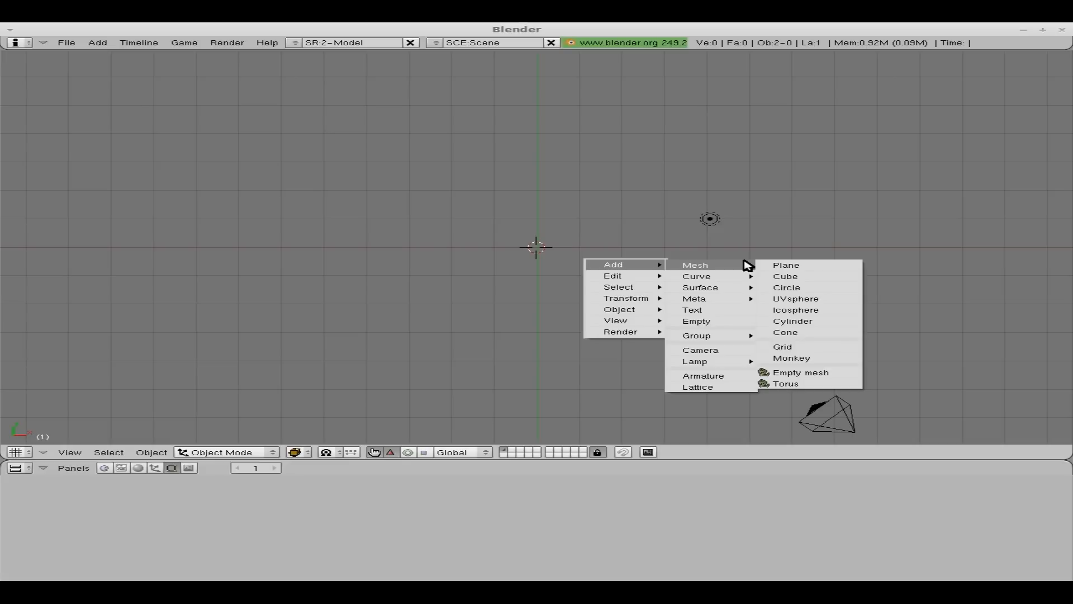
{"action": "left_click", "coordinate": [779, 358]}
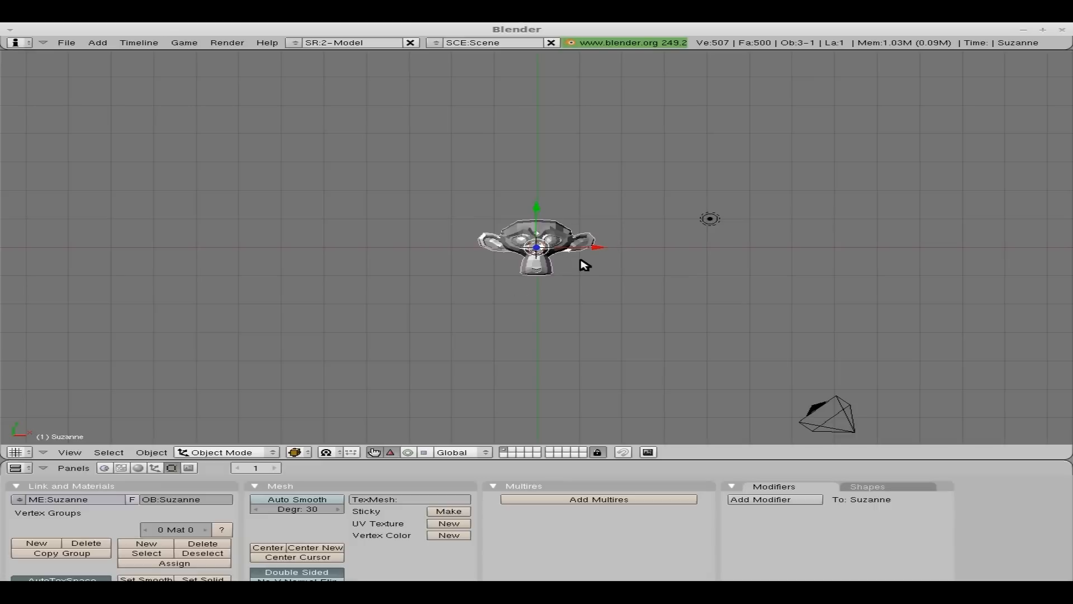
- Rotate the monkey head about the global X axis so its face is upright in the front view
{"action": "key", "text": "KP_1"}
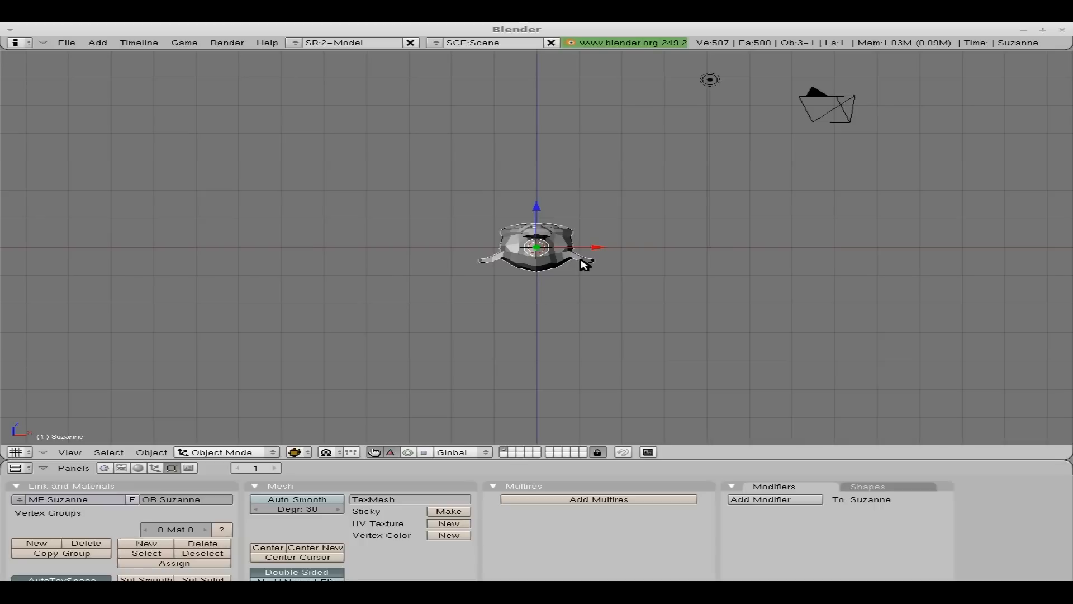
{"action": "key", "text": "r"}
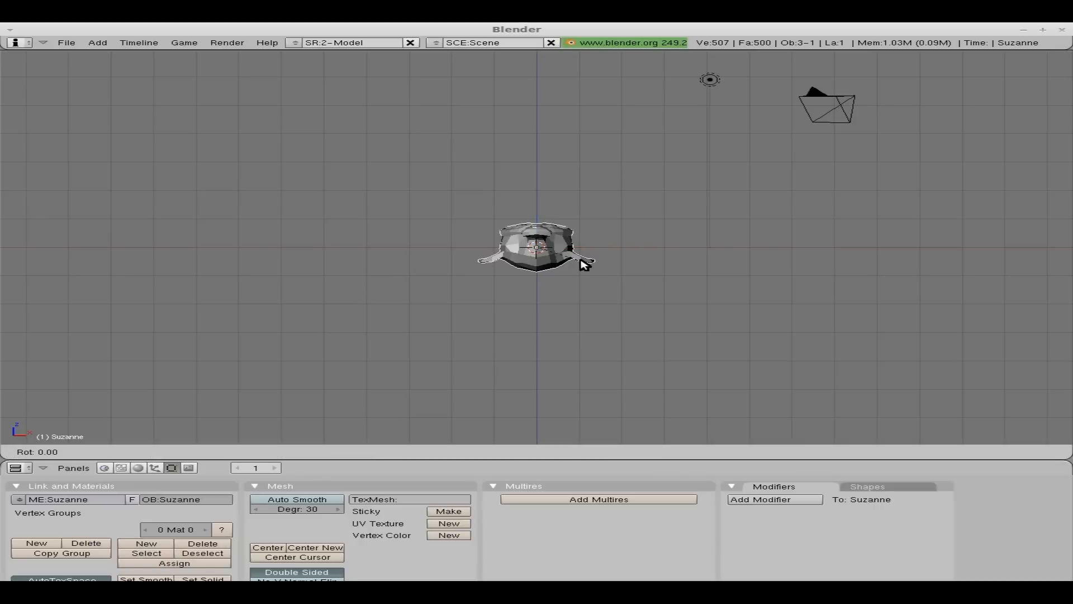
{"action": "key", "text": "x"}
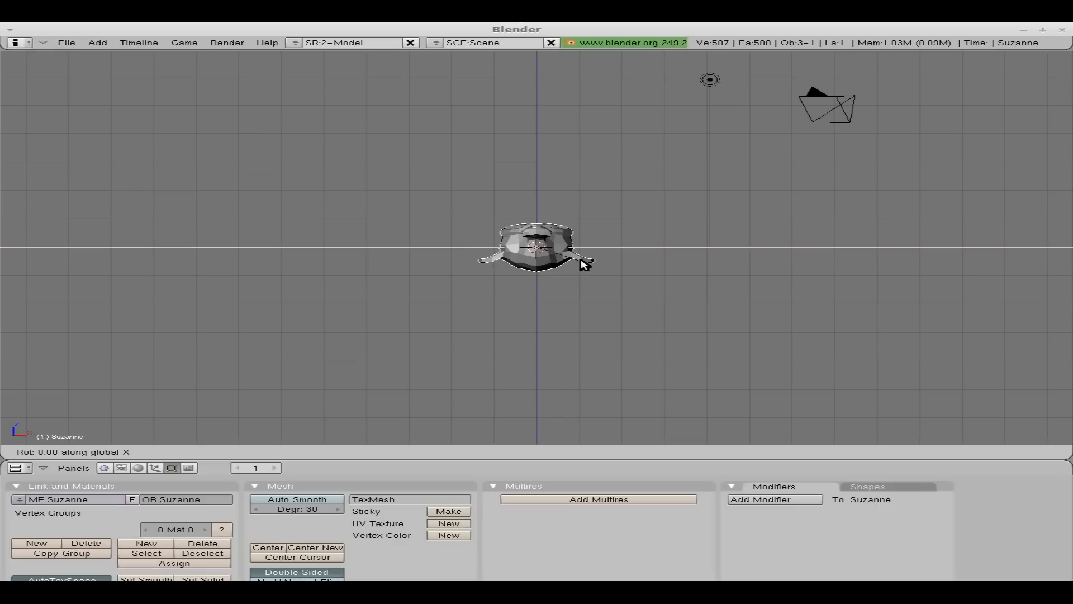
{"action": "key", "text": "Escape"}
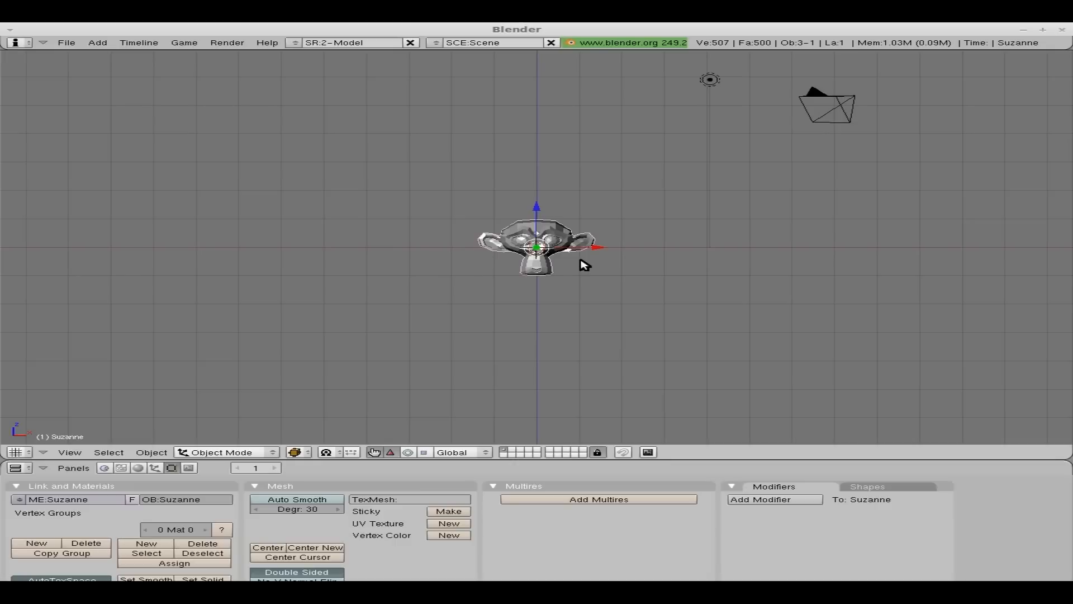
- Align the camera to the front view and scale up the monkey head to fill more of the frame
{"action": "key", "text": "KP_0"}
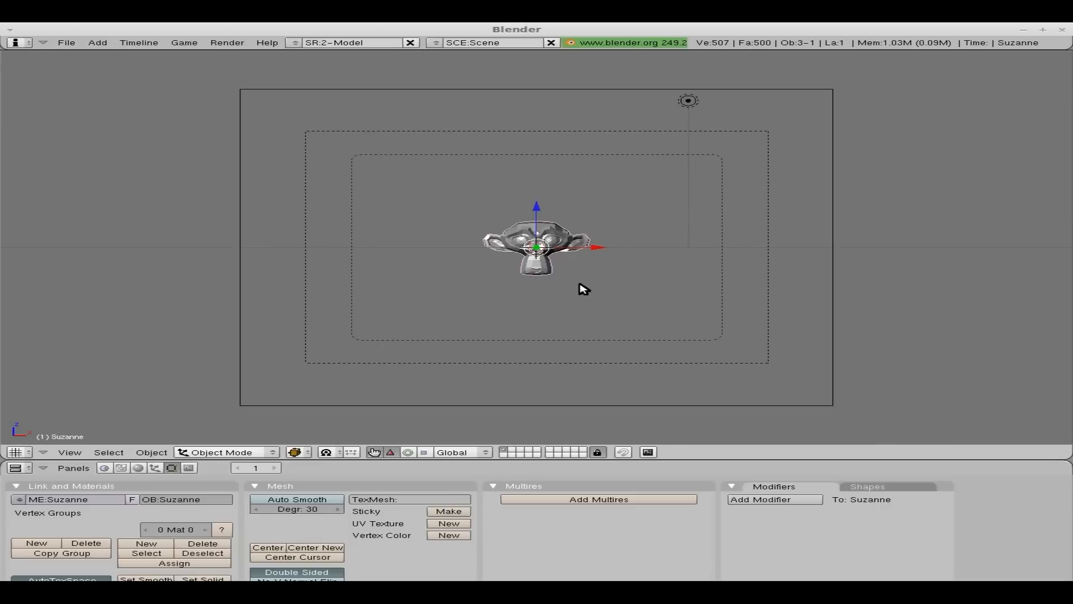
{"action": "key", "text": "s"}
{"action": "left_click", "coordinate": [646, 323]}
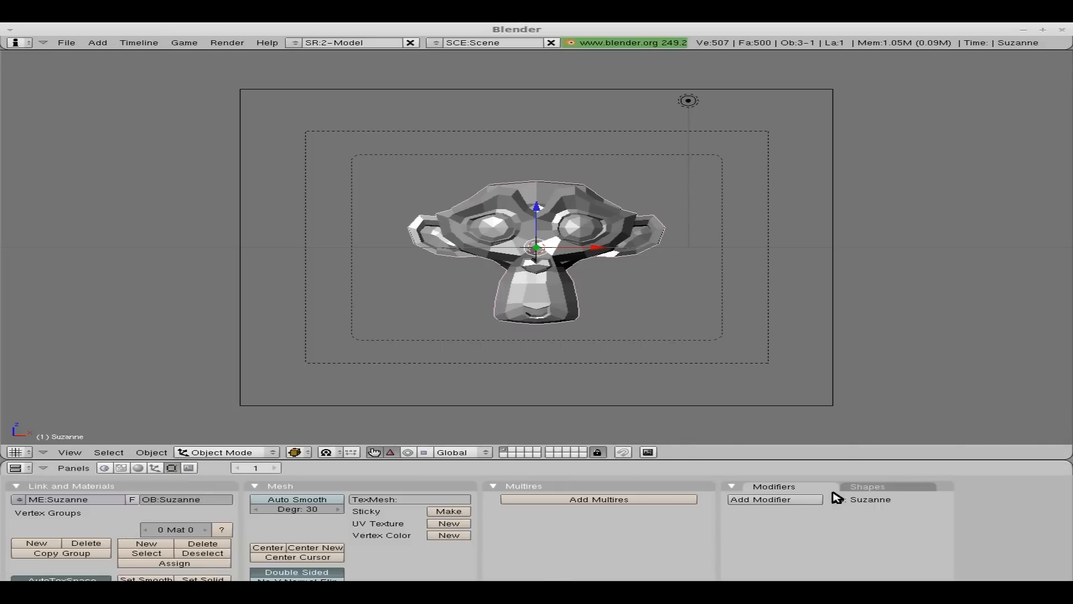
- Add a Basis shape key and a second shape key named Smile to the monkey head
{"action": "left_click", "coordinate": [879, 488]}
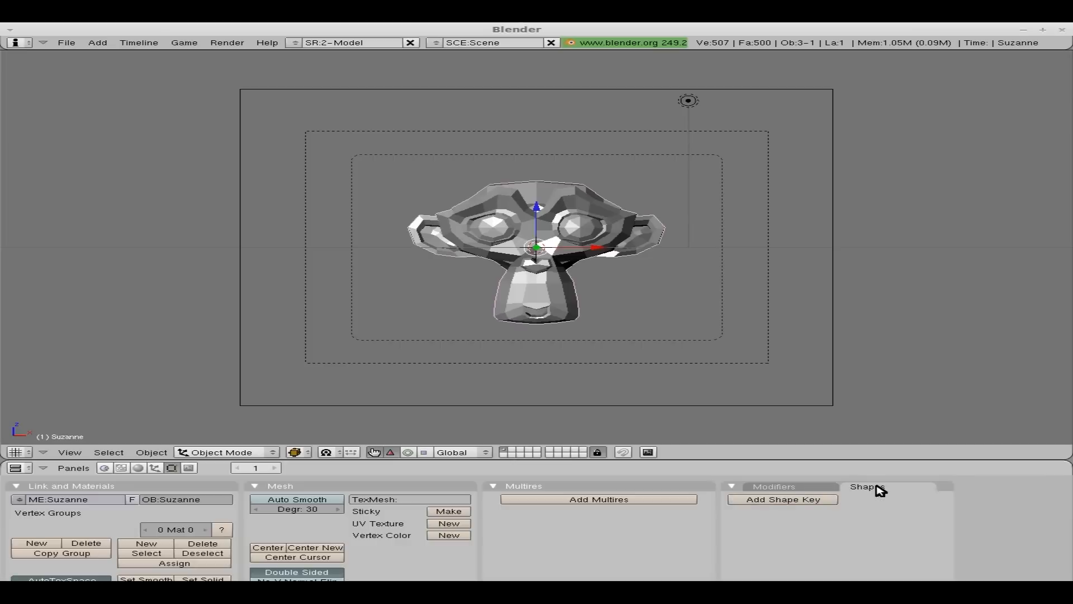
{"action": "left_click", "coordinate": [780, 499]}
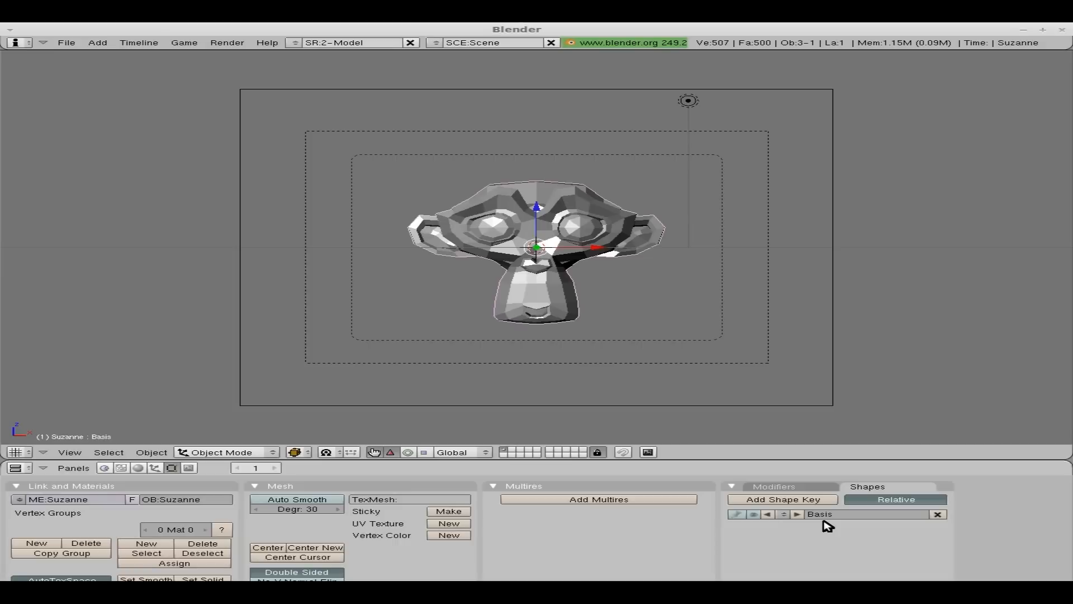
{"action": "left_click", "coordinate": [807, 500]}
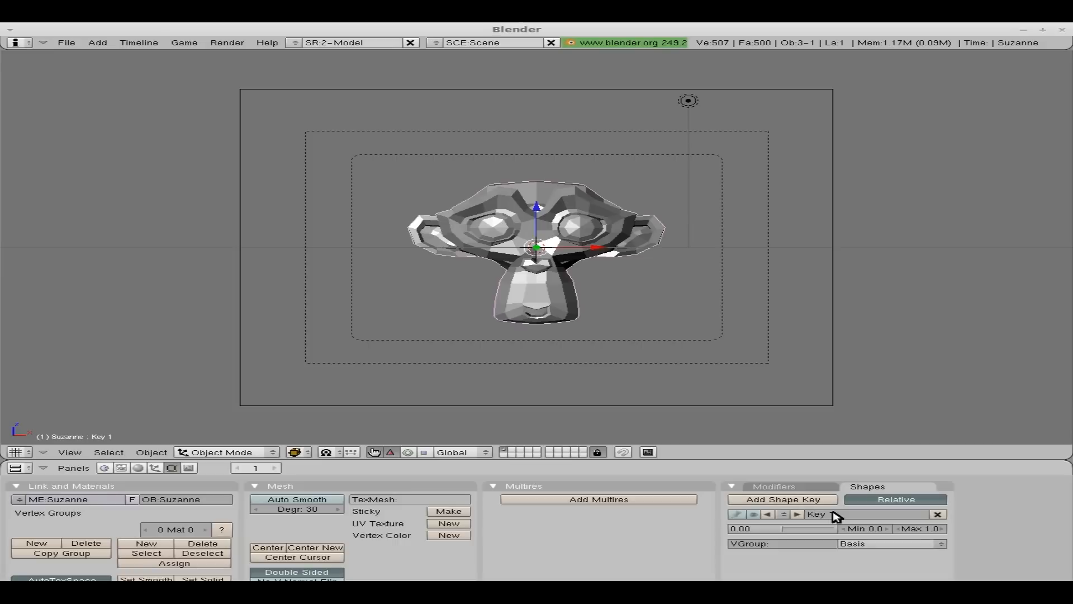
{"action": "left_click", "coordinate": [849, 514]}
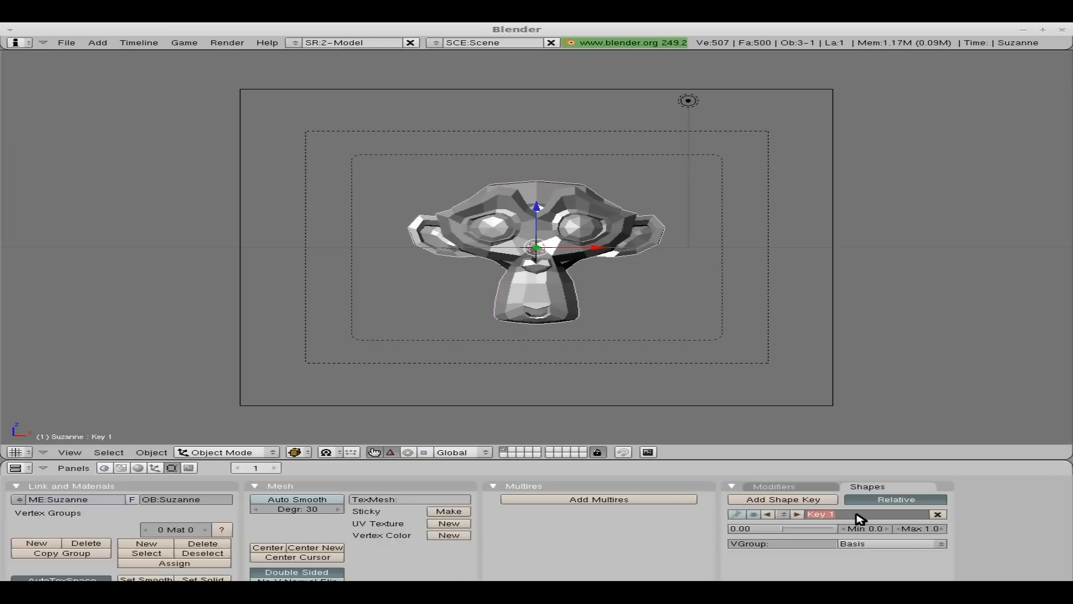
{"action": "type", "text": "Smile"}
{"action": "key", "text": "Return"}
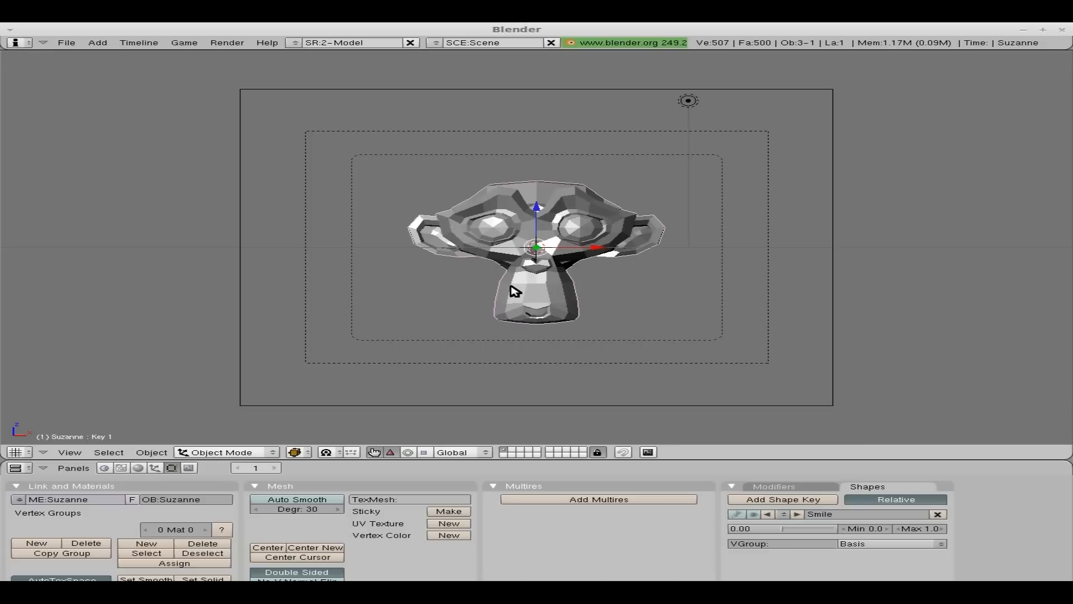
- Open the Smile shape in Edit Mode, limit selection to visible geometry and deselect all vertices
{"action": "key", "text": "Tab"}
{"action": "scroll", "coordinate": [548, 315], "scroll_direction": "up", "scroll_amount": 3}
{"action": "scroll", "coordinate": [548, 315], "scroll_direction": "up", "scroll_amount": 1}
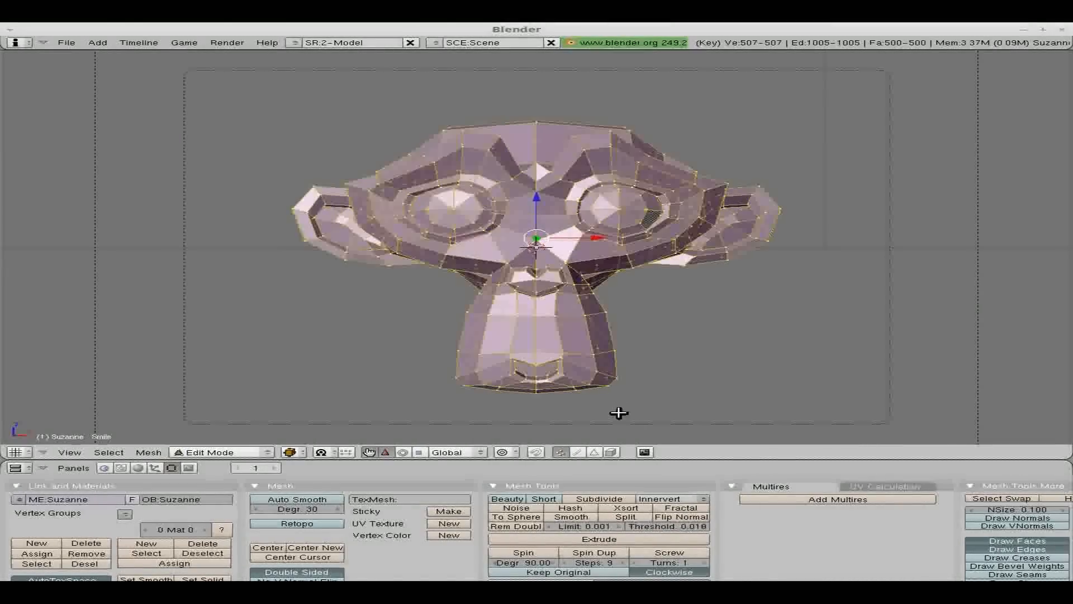
{"action": "left_click", "coordinate": [612, 453]}
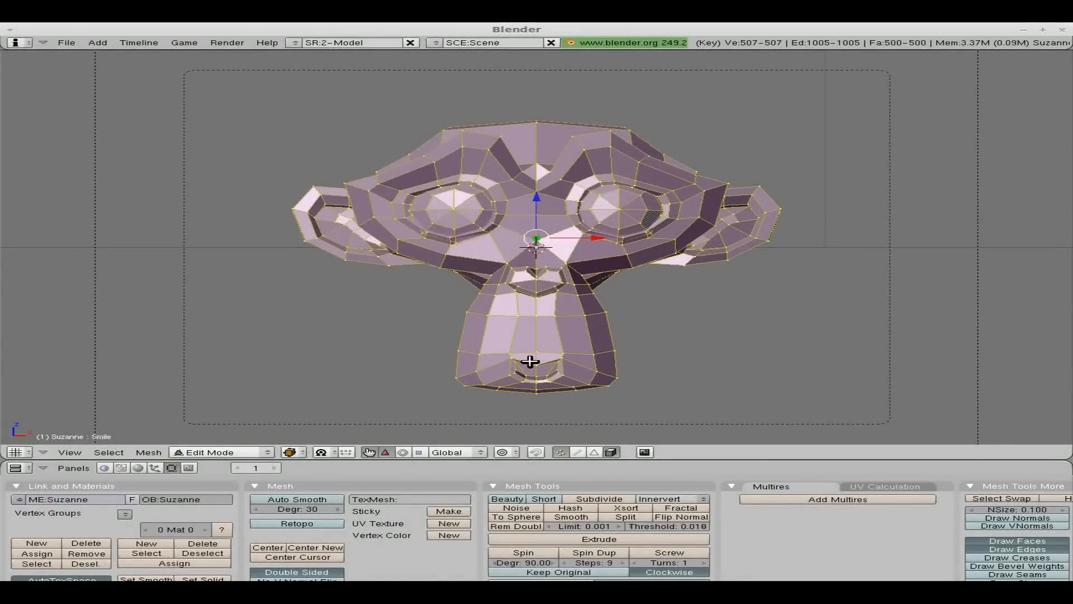
{"action": "key", "text": "a"}
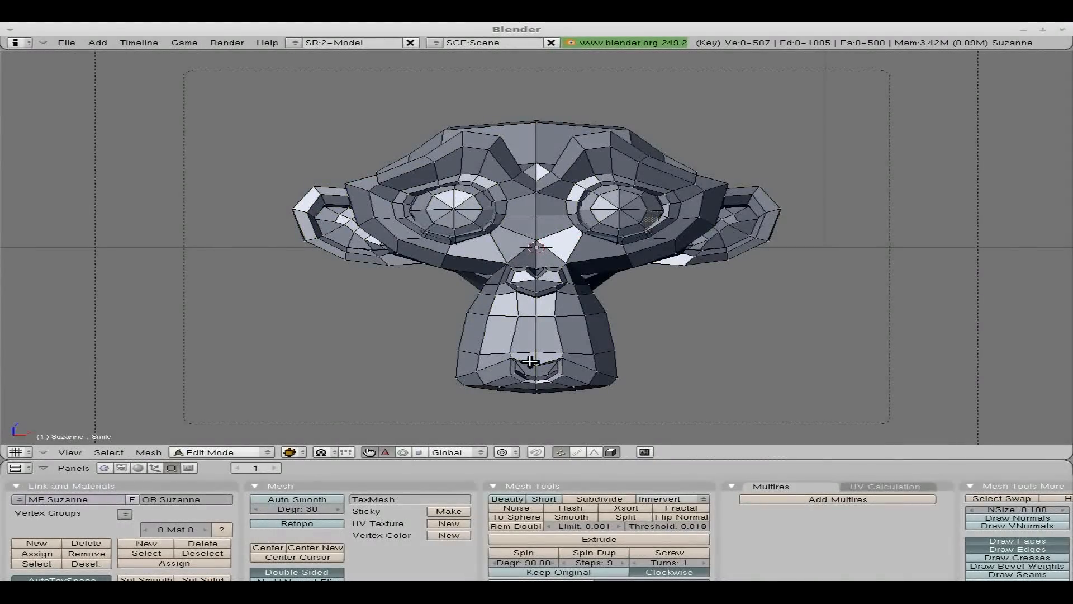
- Select the short edge at the mouth's left corner, as seen from the front, and nudge it slightly up and outward
{"action": "key", "text": "ctrl+r"}
{"action": "right_click", "coordinate": [521, 366]}
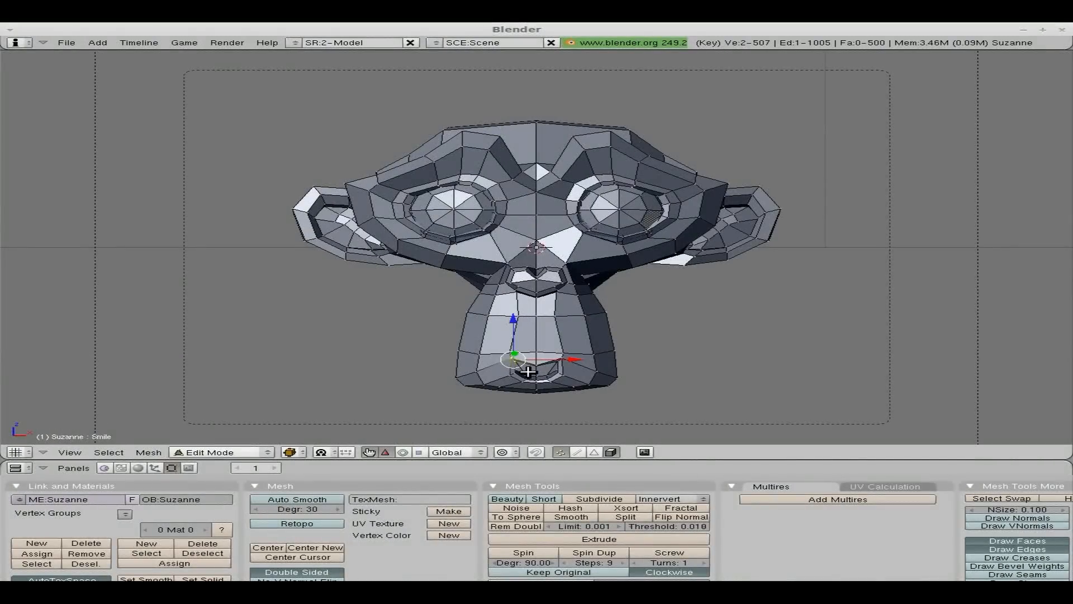
{"action": "key", "text": "g"}
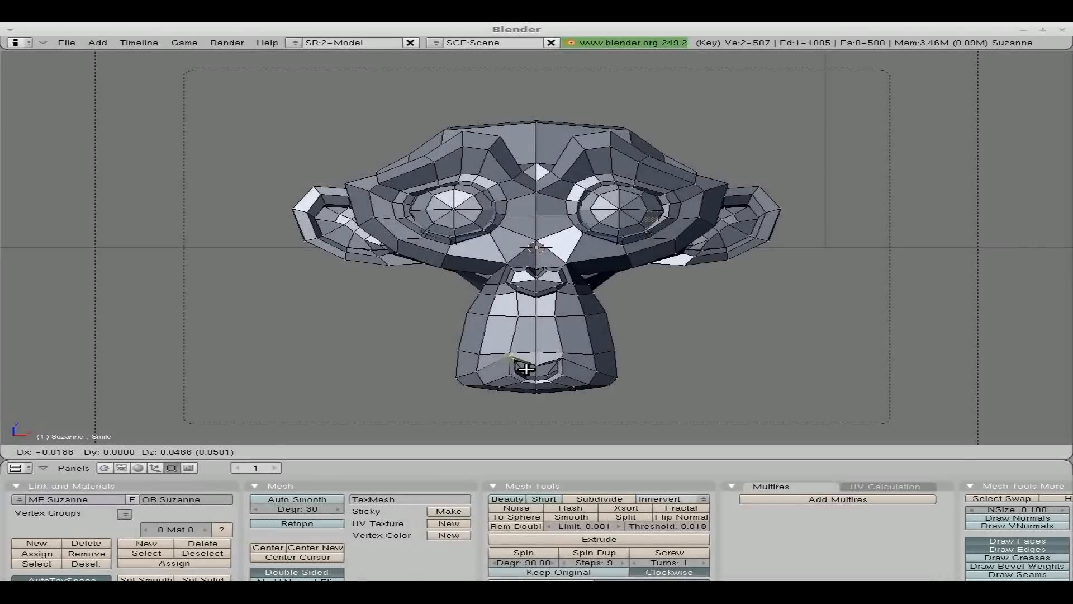
{"action": "left_click", "coordinate": [522, 367]}
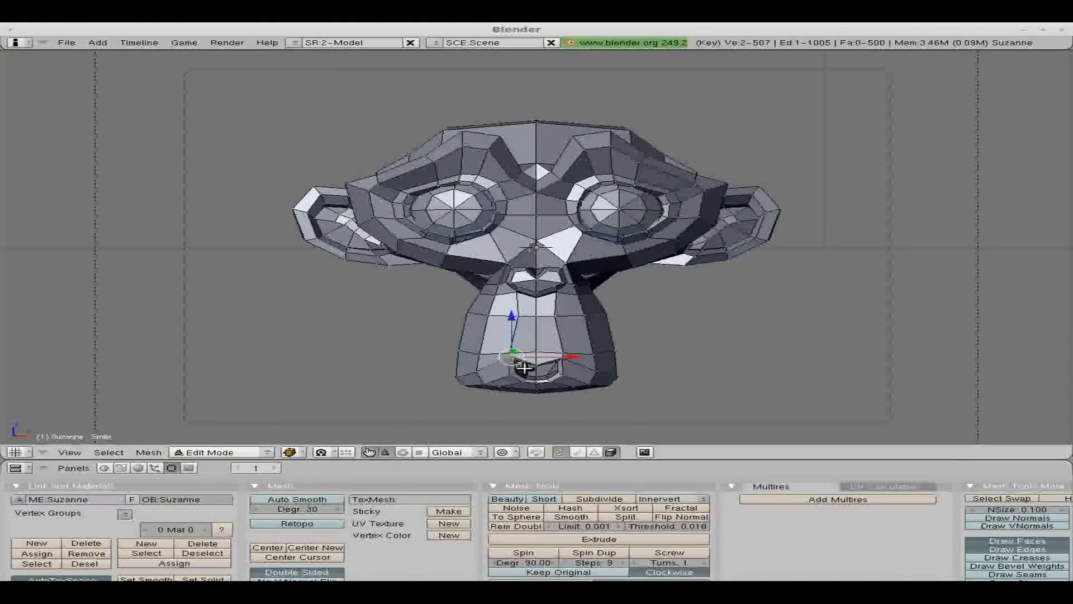
{"action": "key", "text": "g"}
{"action": "left_click", "coordinate": [525, 368]}
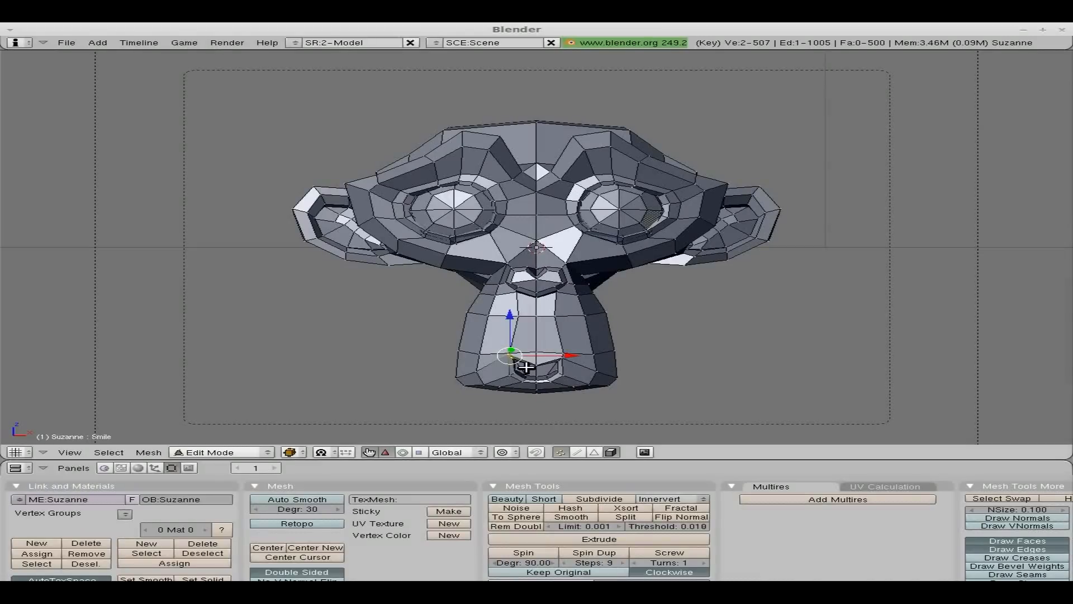
- Box-select the vertices around the mouth's left corner and pull them up and outward by about 0.3 units
{"action": "key", "text": "b"}
{"action": "left_click_drag", "start_coordinate": [524, 366], "coordinate": [503, 350]}
{"action": "key", "text": "g"}
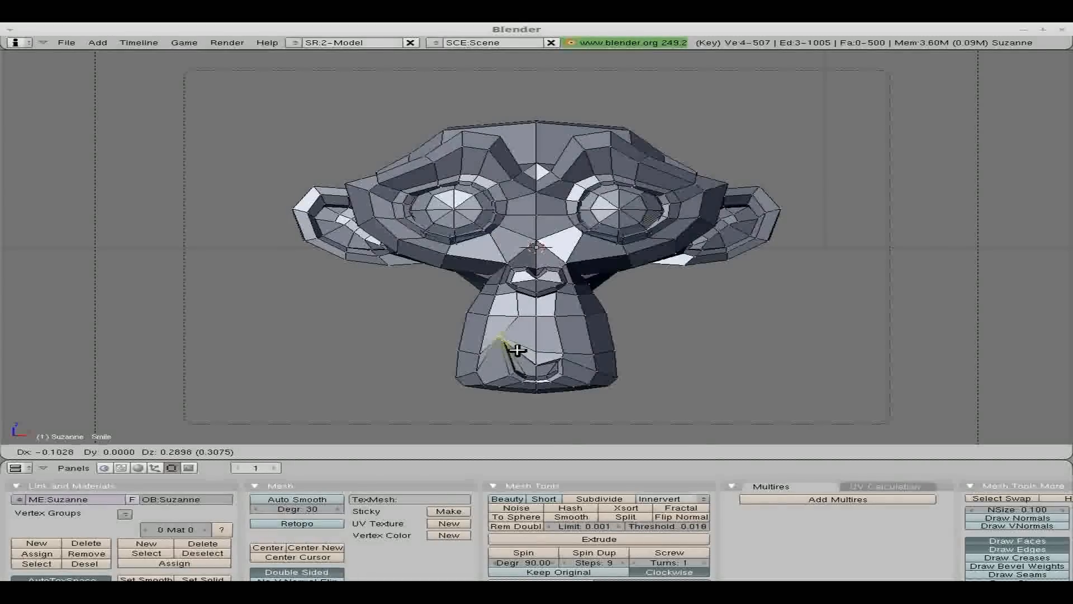
{"action": "left_click", "coordinate": [517, 350]}
- Pull the vertices at the mouth's right corner up and outward to complete the smile, and return to Object Mode
{"action": "key", "text": "a"}
{"action": "key", "text": "b"}
{"action": "left_click_drag", "start_coordinate": [548, 352], "coordinate": [578, 367]}
{"action": "key", "text": "g"}
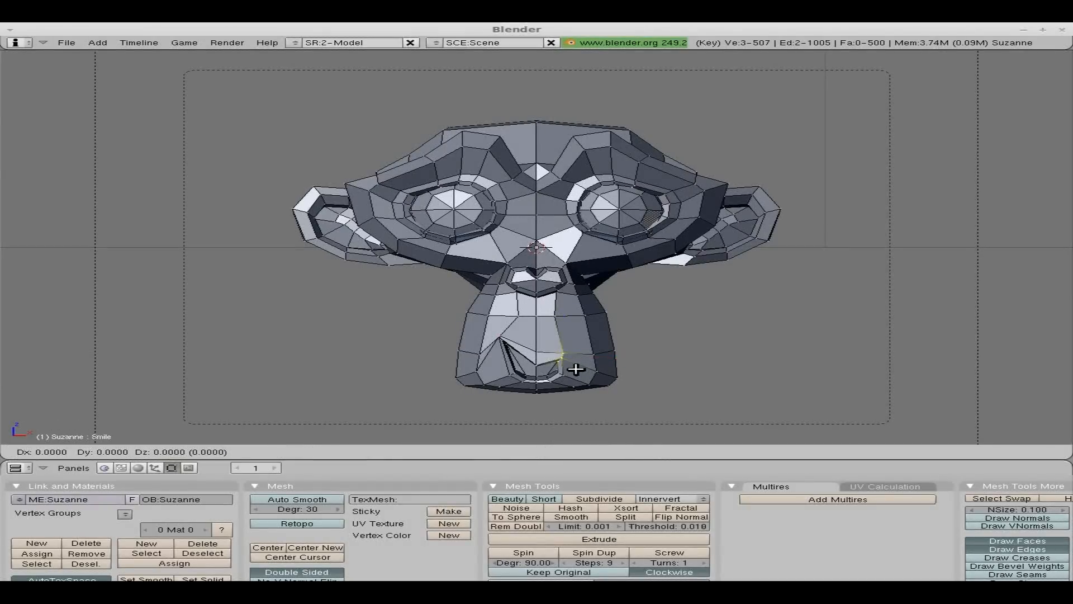
{"action": "left_click", "coordinate": [579, 367]}
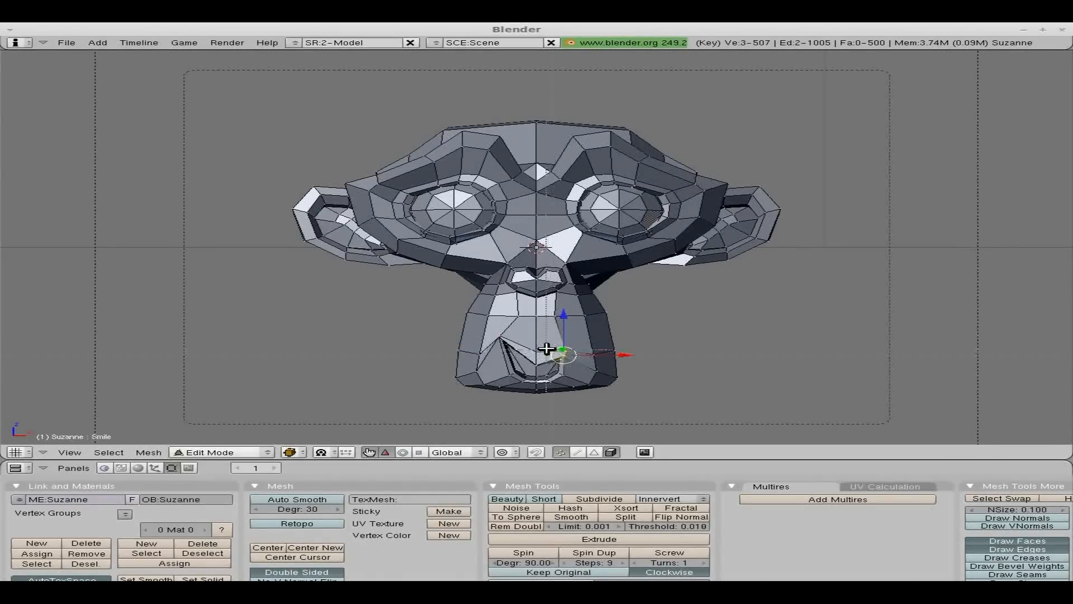
{"action": "right_click", "coordinate": [556, 360], "text": "shift"}
{"action": "key", "text": "g"}
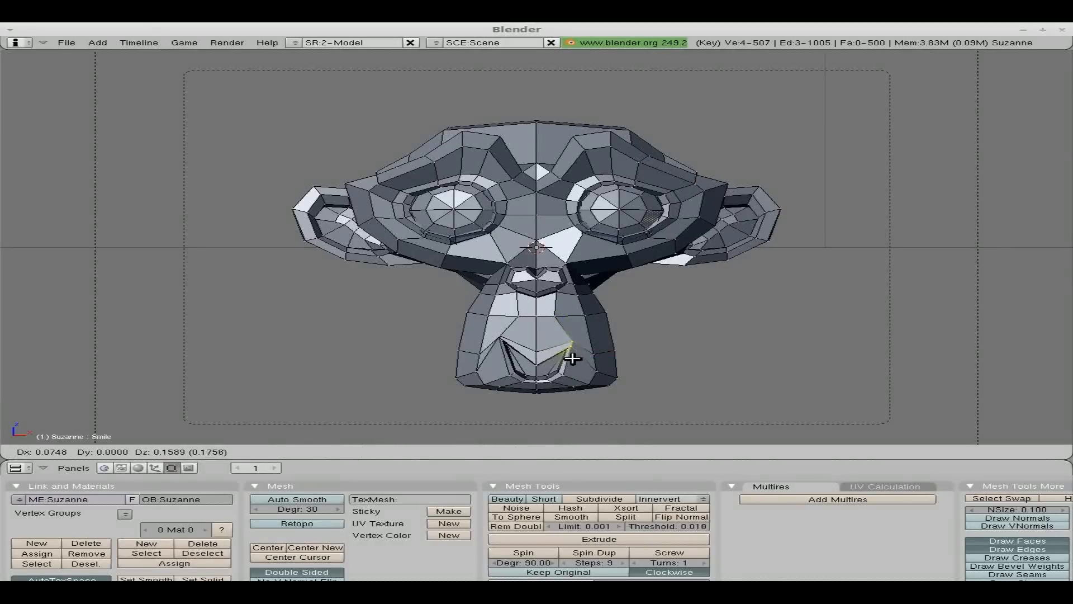
{"action": "left_click", "coordinate": [578, 354]}
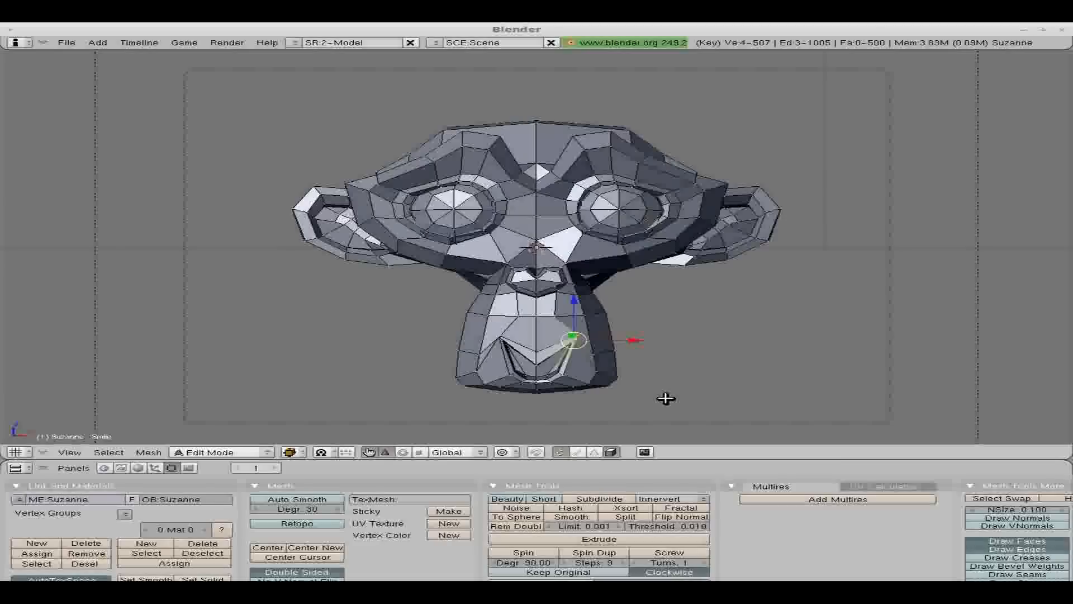
{"action": "key", "text": "Tab"}
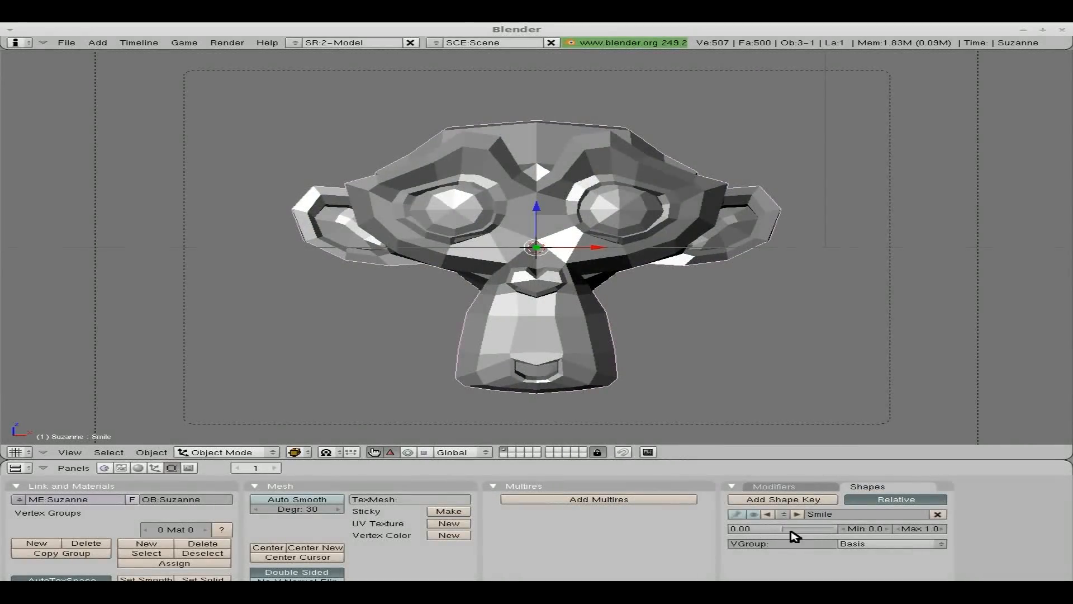
- Test the Smile shape's influence slider and add another shape key named O
{"action": "mouse_move", "coordinate": [785, 532]}
{"action": "left_mouse_down"}
{"action": "mouse_move", "coordinate": [805, 513]}
{"action": "mouse_move", "coordinate": [832, 532]}
{"action": "mouse_move", "coordinate": [765, 531]}
{"action": "left_mouse_up"}
{"action": "left_click", "coordinate": [766, 500]}
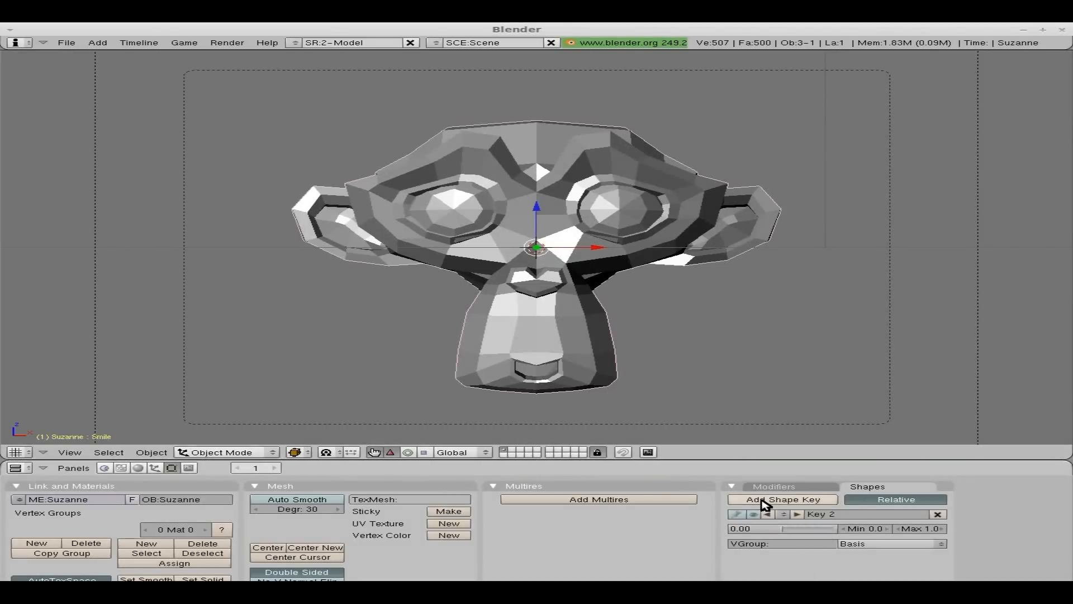
{"action": "type", "text": "O"}
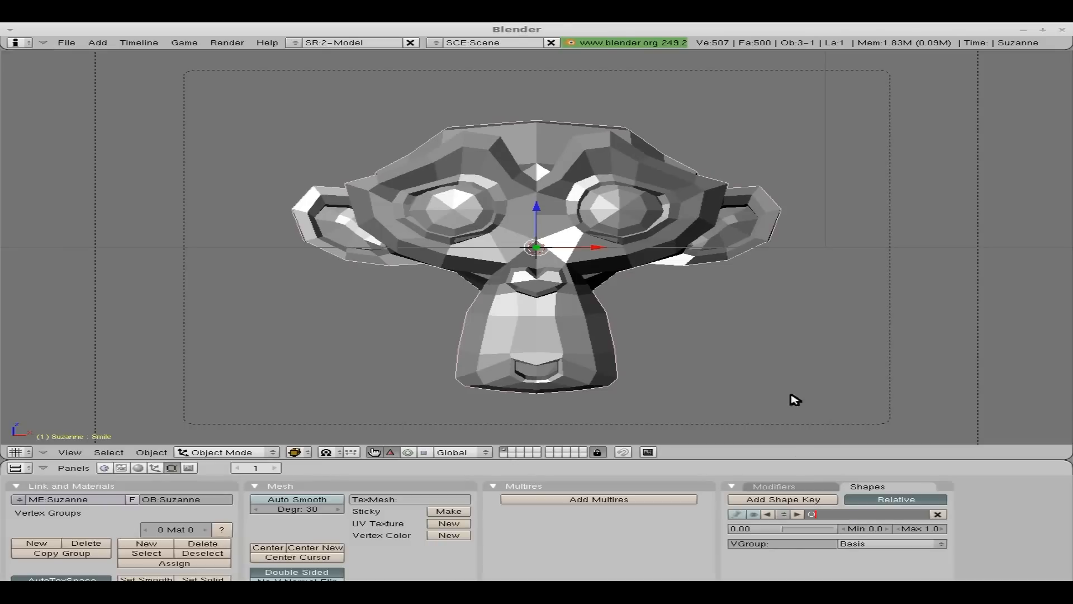
{"action": "key", "text": "Return"}
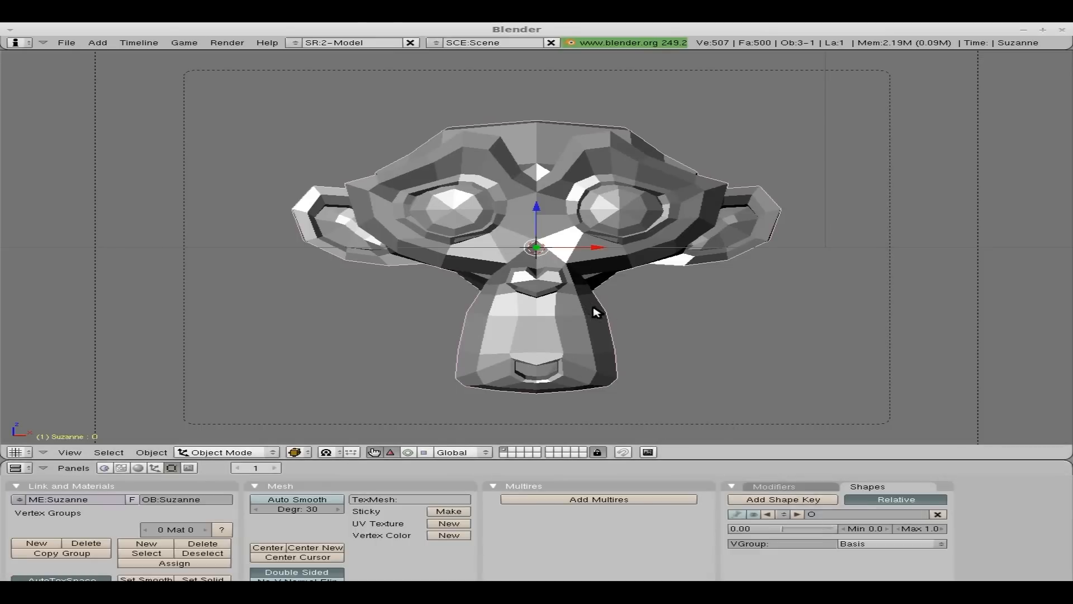
- Edit the O shape by raising the two vertices at the middle of the upper lip about 0.05 units, and deselect them
{"action": "key", "text": "Tab"}
{"action": "key", "text": "a"}
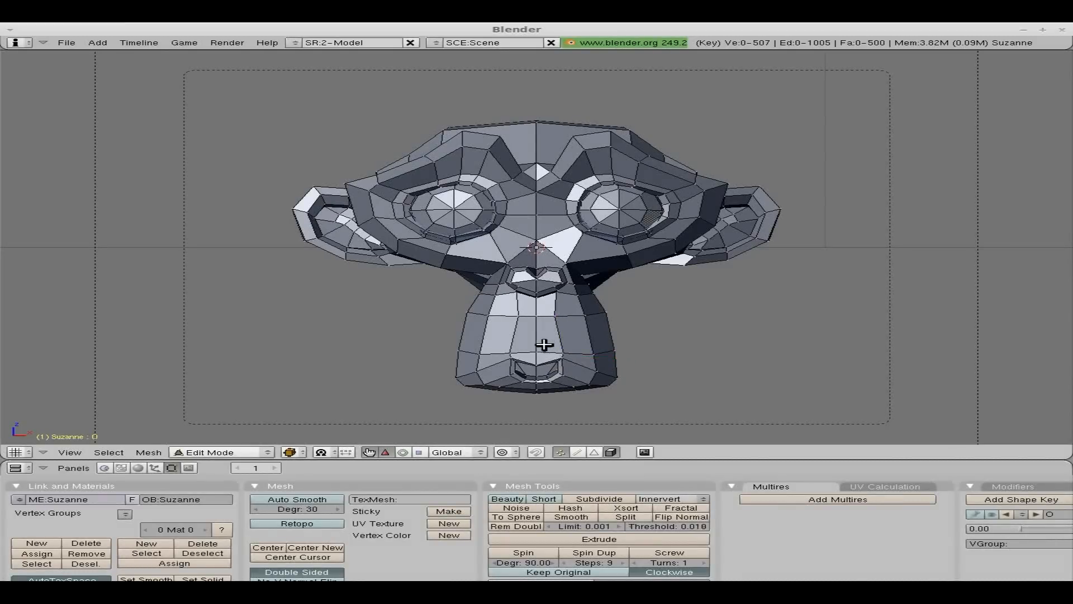
{"action": "left_click_drag", "start_coordinate": [527, 347], "coordinate": [545, 368]}
{"action": "key", "text": "g"}
{"action": "key", "text": "z"}
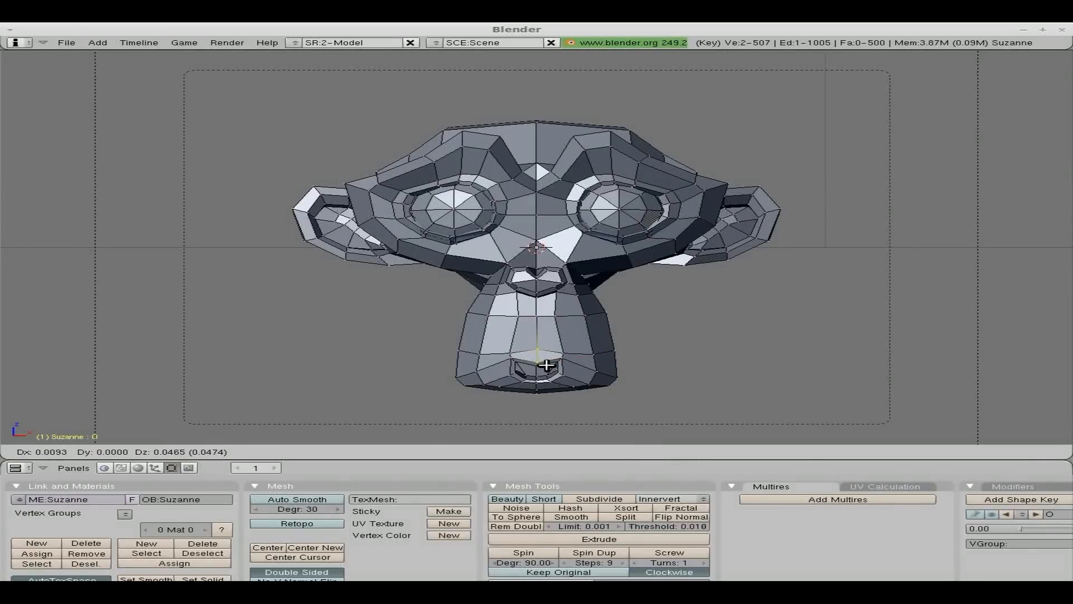
{"action": "left_click", "coordinate": [546, 365]}
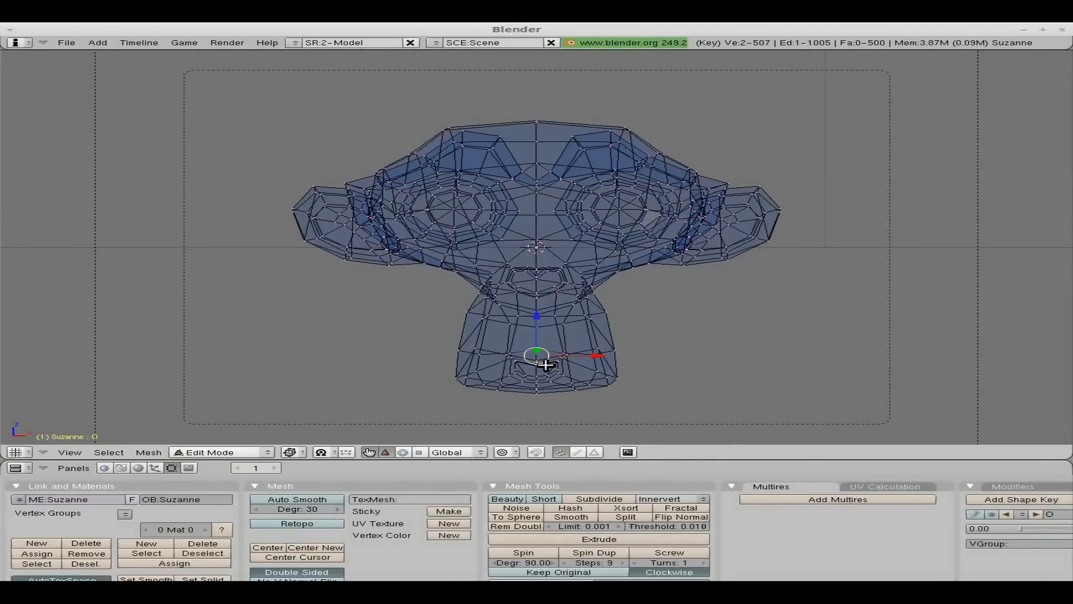
{"action": "key", "text": "a"}
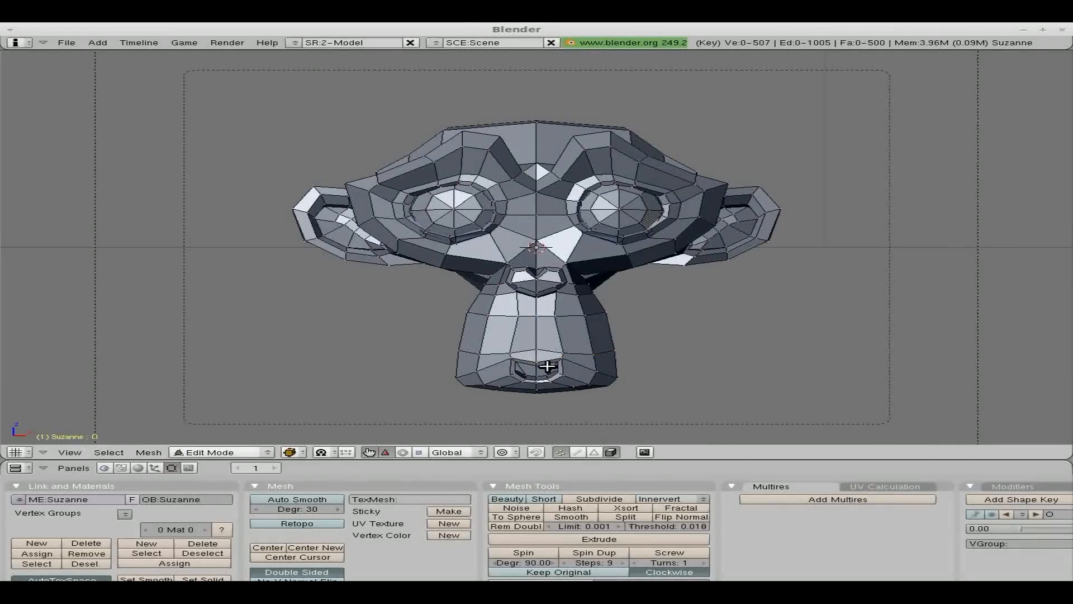
- Raise the three vertices at the middle of the upper lip about 0.22 units along Z, and deselect them
{"action": "left_click_drag", "start_coordinate": [526, 345], "coordinate": [546, 369]}
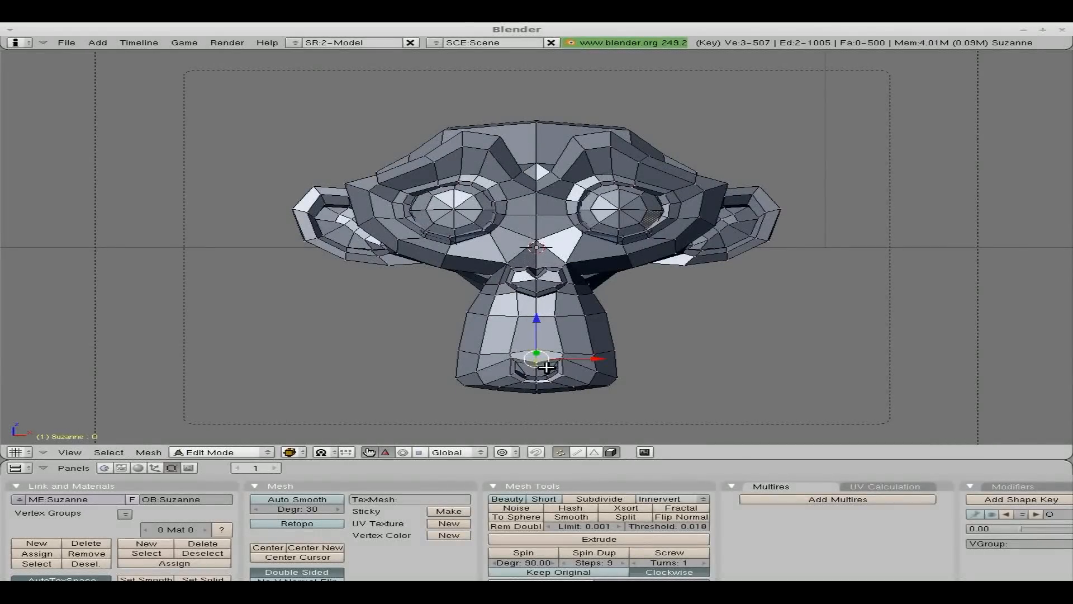
{"action": "key", "text": "g"}
{"action": "key", "text": "z"}
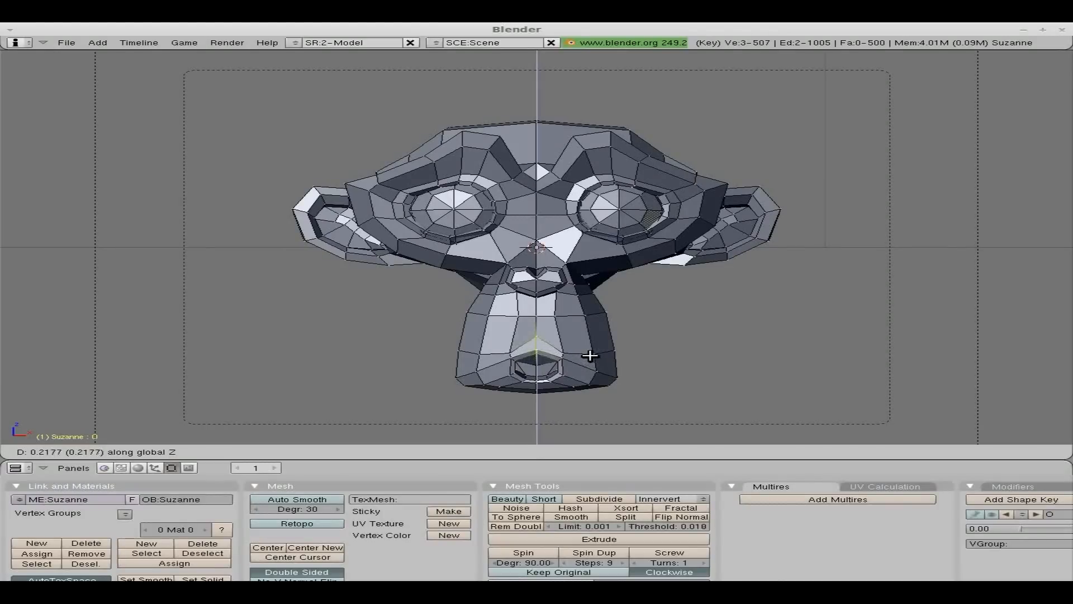
{"action": "left_click", "coordinate": [593, 356]}
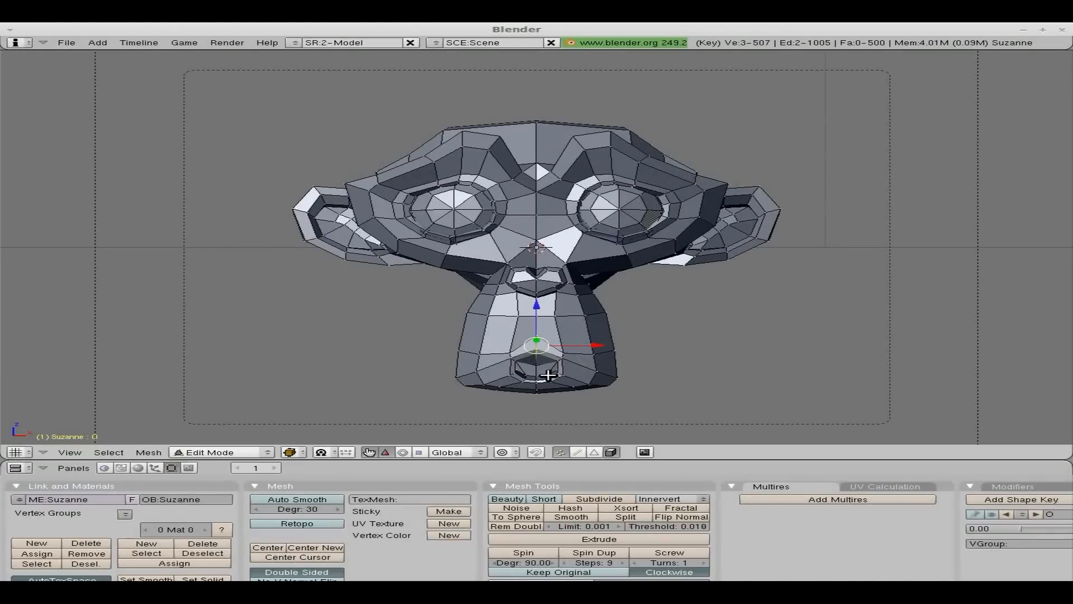
{"action": "key", "text": "a"}
- Lower the vertices at the middle of the lower lip about 0.08 units along Z, and test the O shape's influence in Object Mode
{"action": "key", "text": "v"}
{"action": "left_click", "coordinate": [540, 374]}
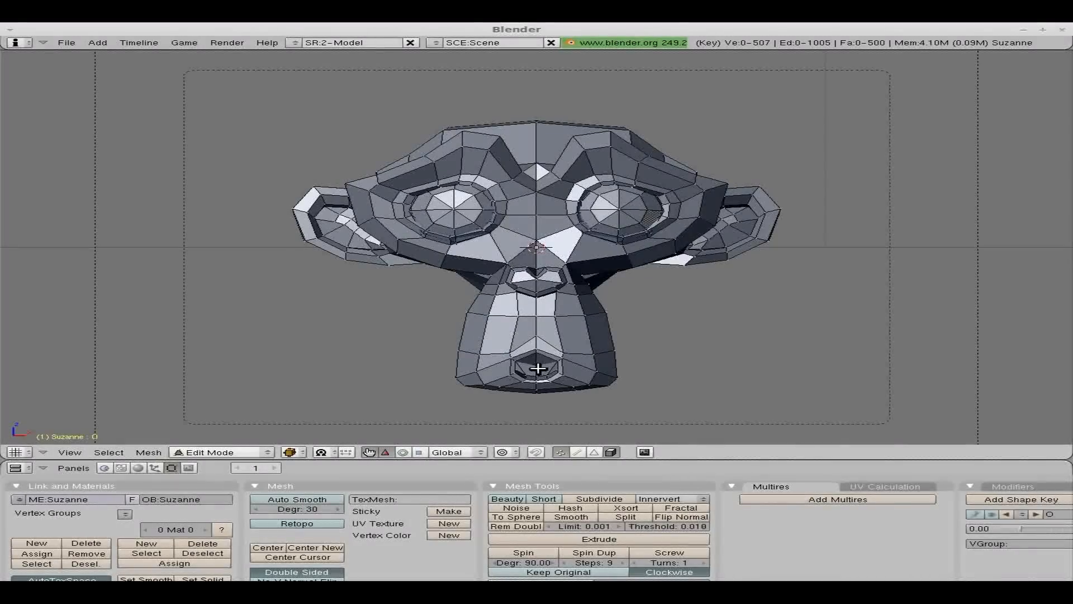
{"action": "key", "text": "v"}
{"action": "left_click", "coordinate": [533, 367]}
{"action": "key", "text": "b"}
{"action": "left_click_drag", "start_coordinate": [531, 375], "coordinate": [542, 385]}
{"action": "key", "text": "g"}
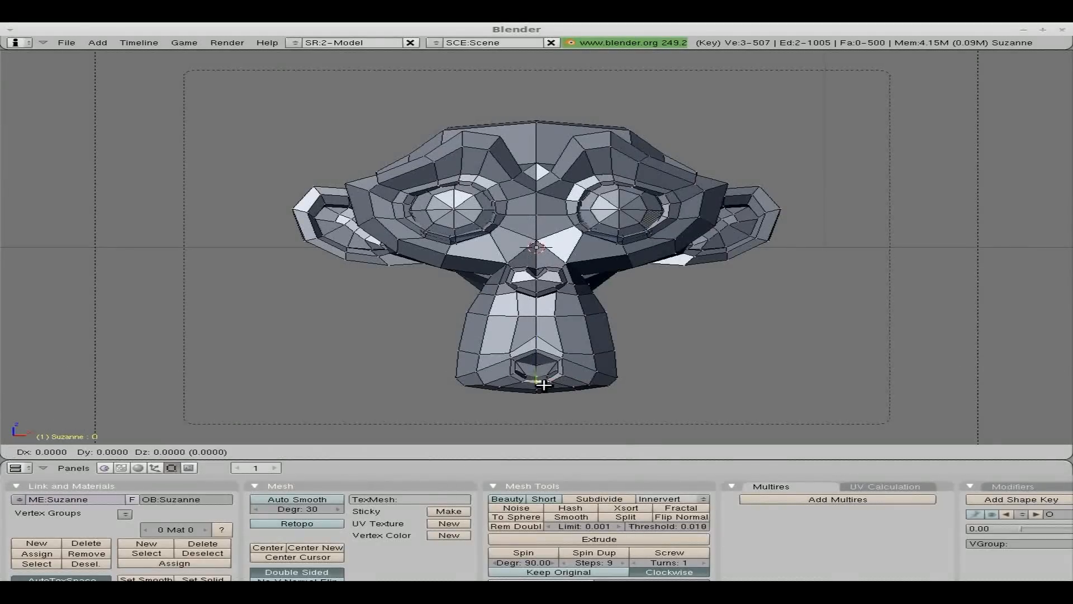
{"action": "key", "text": "z"}
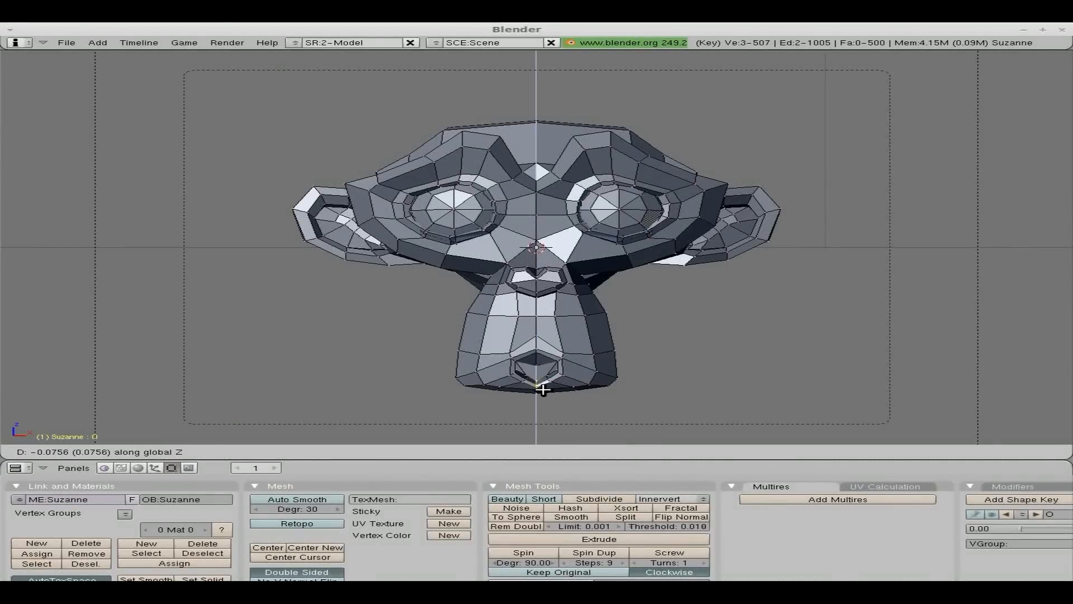
{"action": "left_click", "coordinate": [542, 390]}
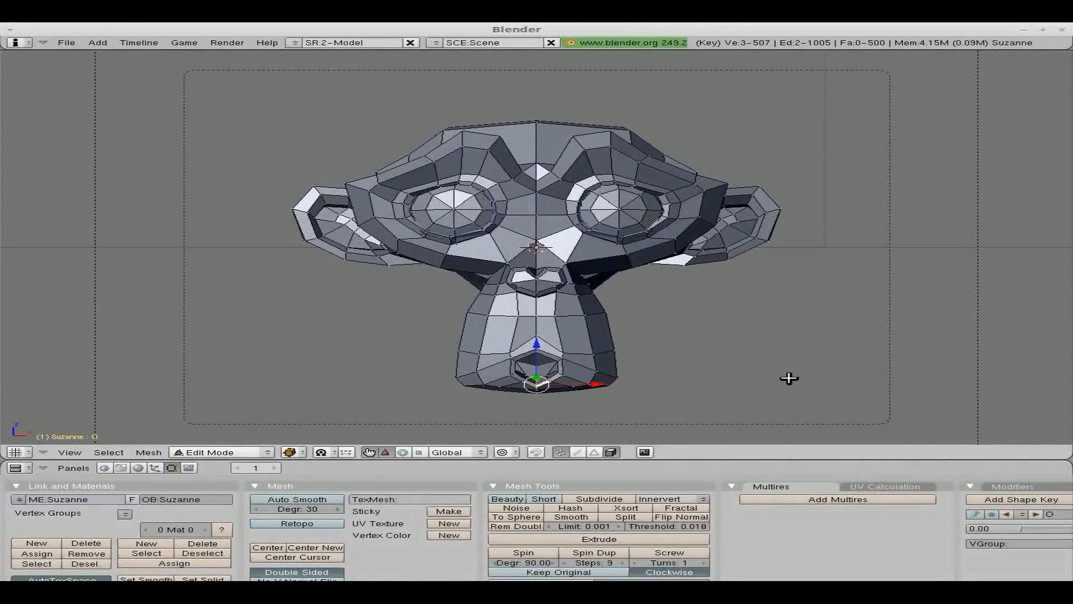
{"action": "key", "text": "Tab"}
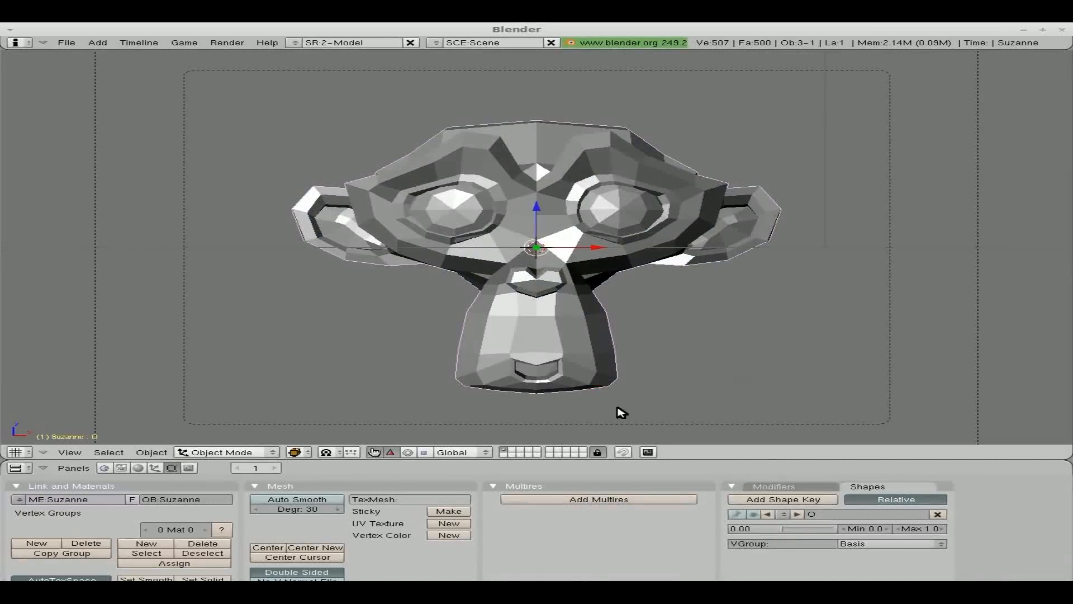
{"action": "left_click_drag", "start_coordinate": [805, 532], "coordinate": [747, 531]}
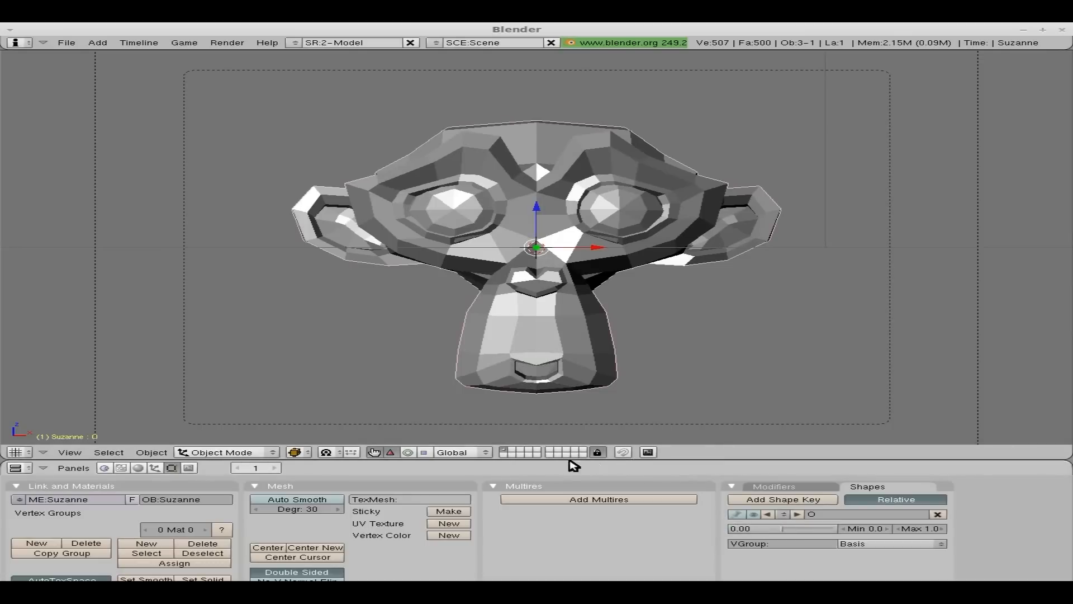
- Split the 3D view into two side-by-side areas and change the new one to an Action Editor
{"action": "right_click", "coordinate": [546, 460]}
{"action": "left_click", "coordinate": [543, 471]}
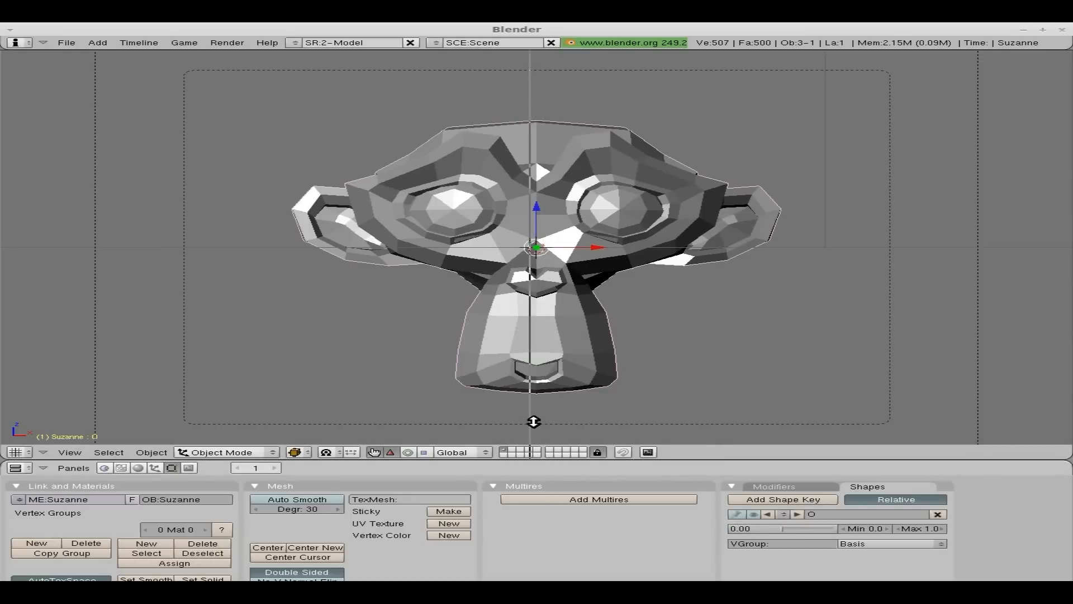
{"action": "left_click", "coordinate": [531, 416]}
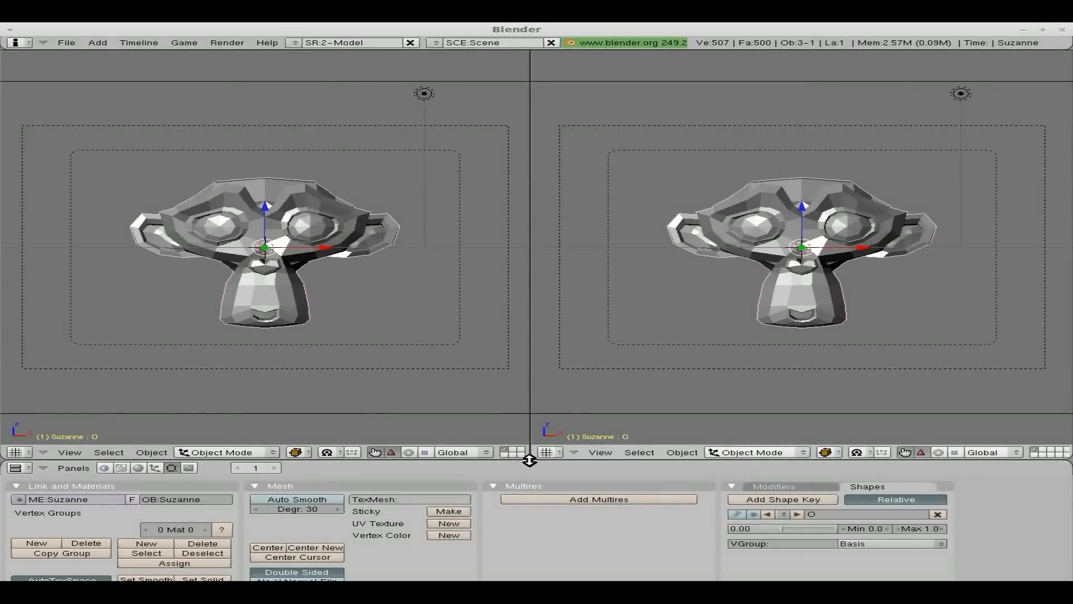
{"action": "left_click", "coordinate": [546, 452]}
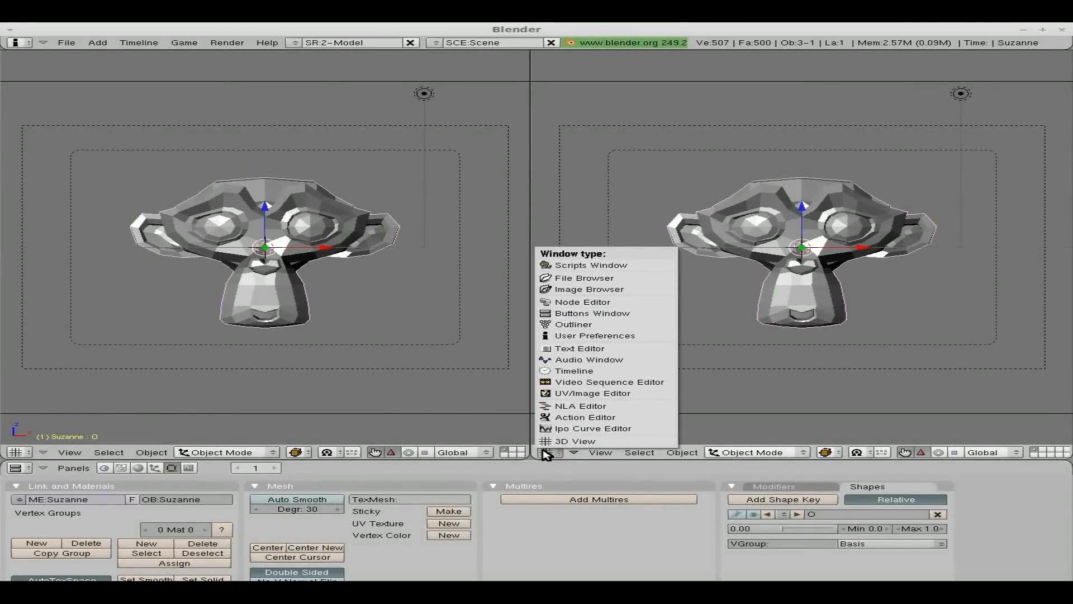
{"action": "left_click", "coordinate": [566, 419]}
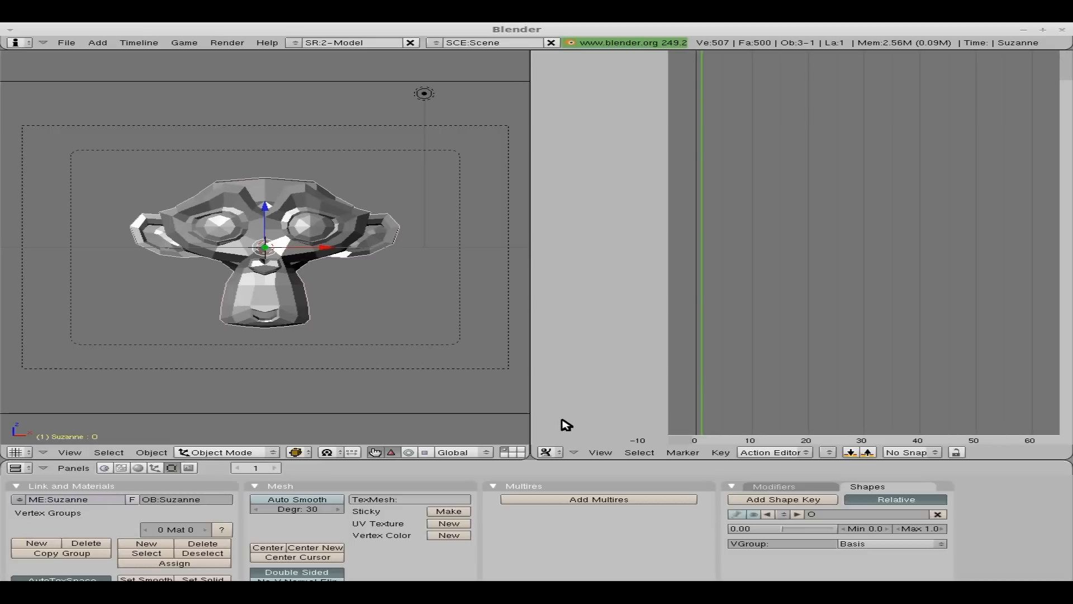
- Switch the Action Editor to its ShapeKey mode and expand the sliders for the Smile and O shapes
{"action": "left_click", "coordinate": [777, 452]}
{"action": "left_click", "coordinate": [781, 431]}
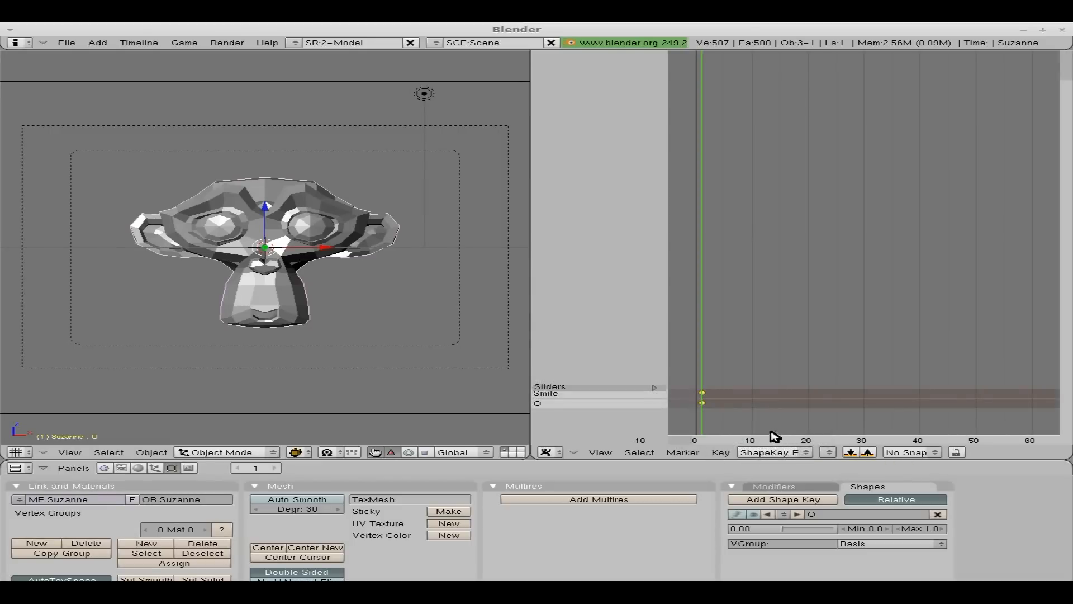
{"action": "left_click", "coordinate": [550, 400], "text": "ctrl"}
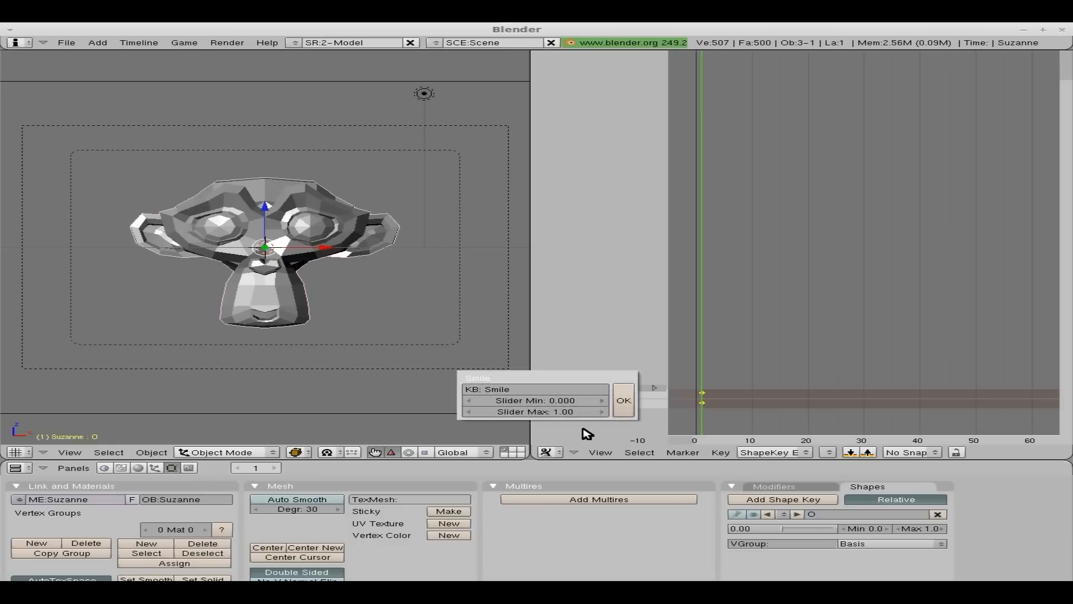
{"action": "left_click", "coordinate": [654, 387]}
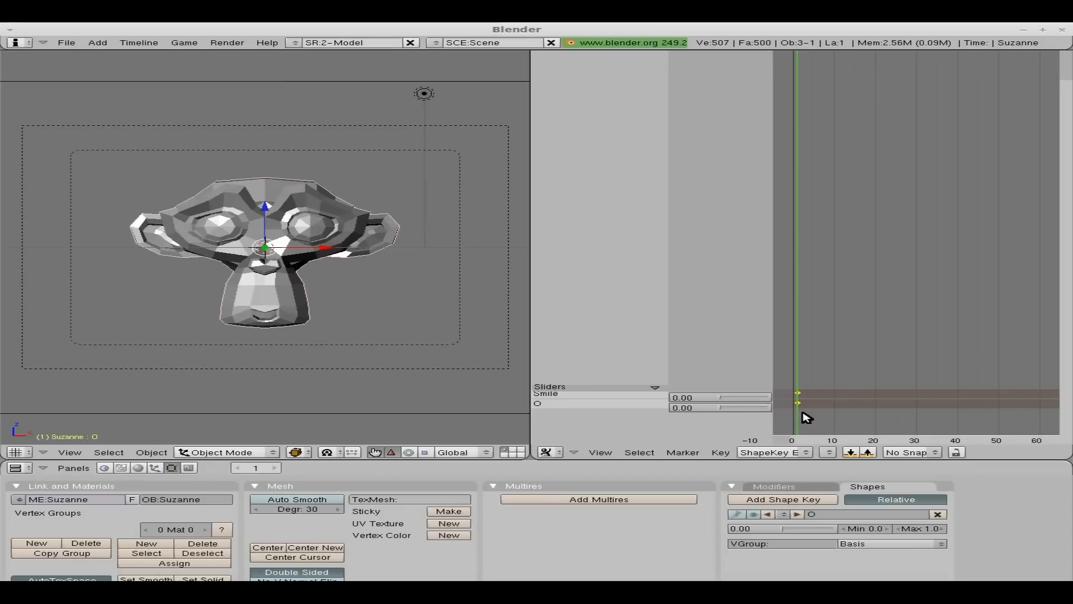
- Advance to frame 31 and key the Smile shape at 1.00
{"action": "key", "text": "Up"}
{"action": "key", "text": "Up"}
{"action": "key", "text": "Up"}
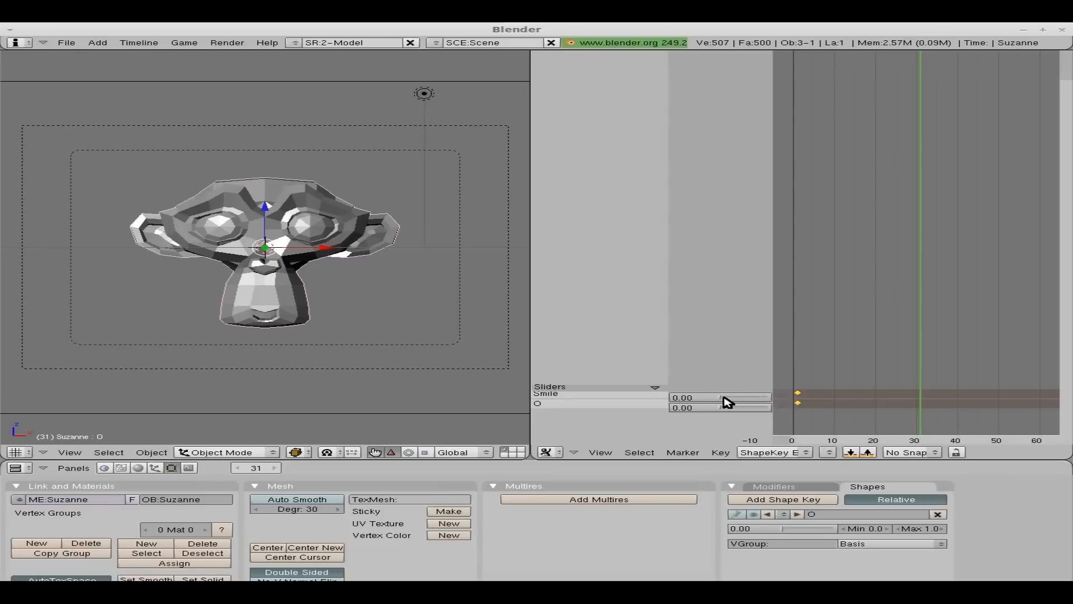
{"action": "left_click_drag", "start_coordinate": [723, 401], "coordinate": [844, 400]}
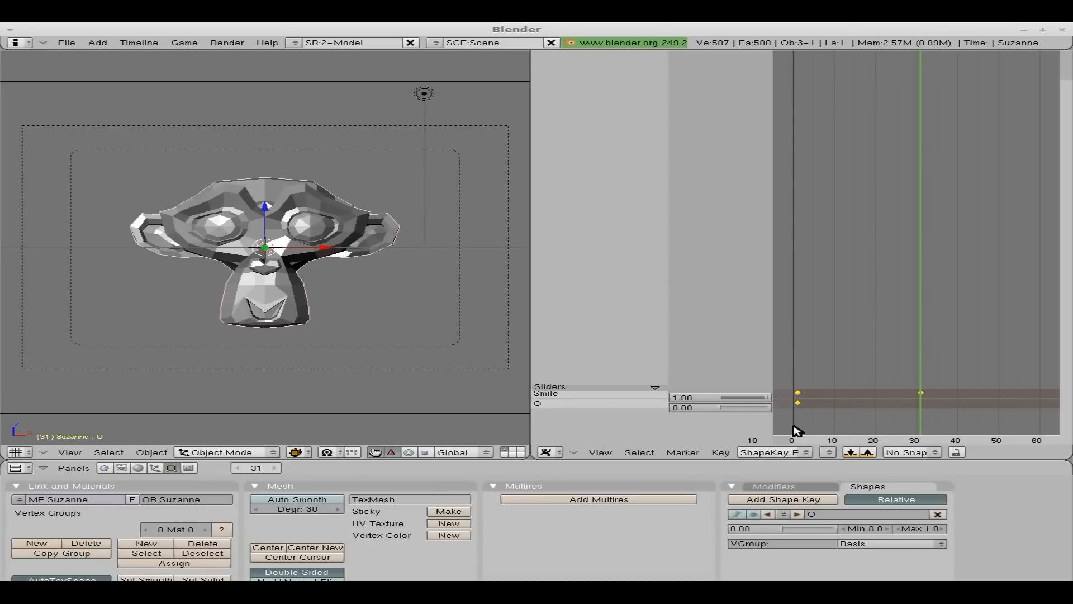
- Advance to frame 61 and key the Smile shape at 1.00 and the O shape at 0.00
{"action": "mouse_move", "coordinate": [916, 369]}
{"action": "left_mouse_down"}
{"action": "mouse_move", "coordinate": [740, 367]}
{"action": "mouse_move", "coordinate": [923, 371]}
{"action": "left_mouse_up"}
{"action": "key", "text": "Up"}
{"action": "key", "text": "Up"}
{"action": "key", "text": "Up"}
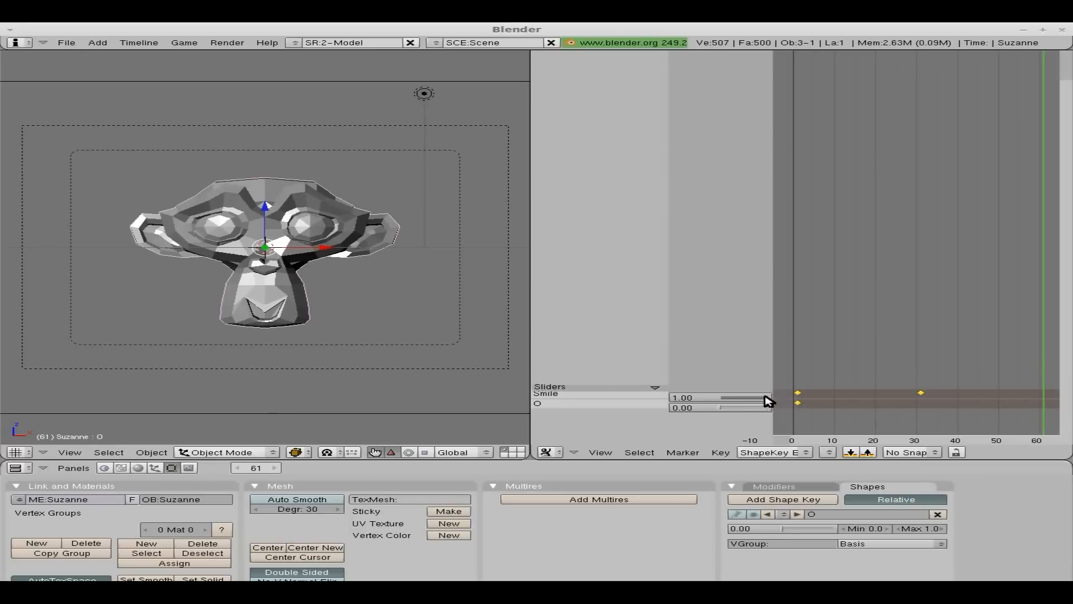
{"action": "left_click_drag", "start_coordinate": [784, 398], "coordinate": [784, 398]}
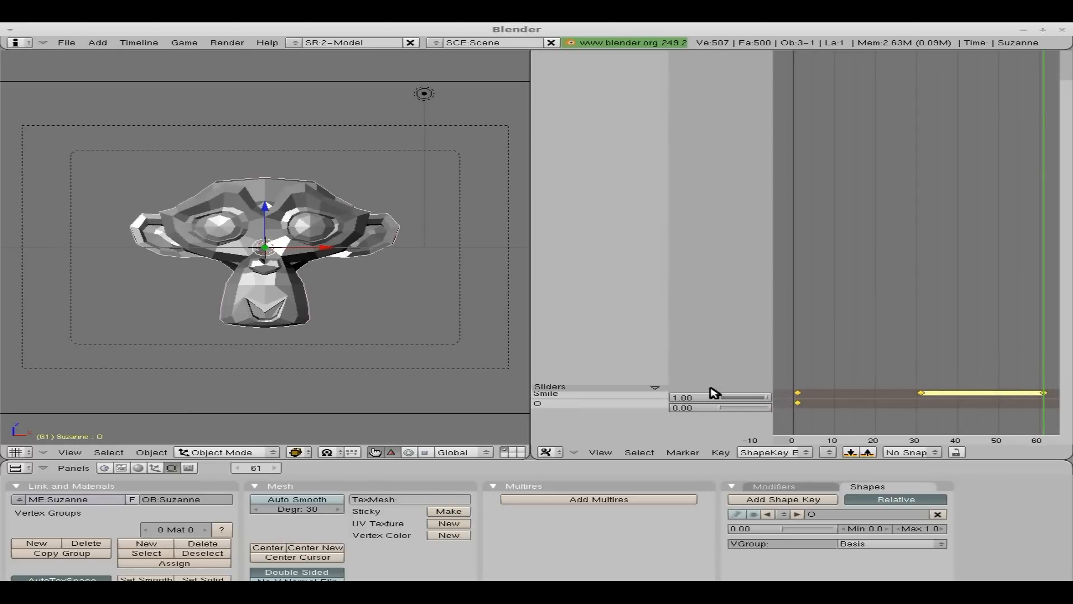
{"action": "middle_click_drag", "start_coordinate": [965, 340], "coordinate": [816, 330]}
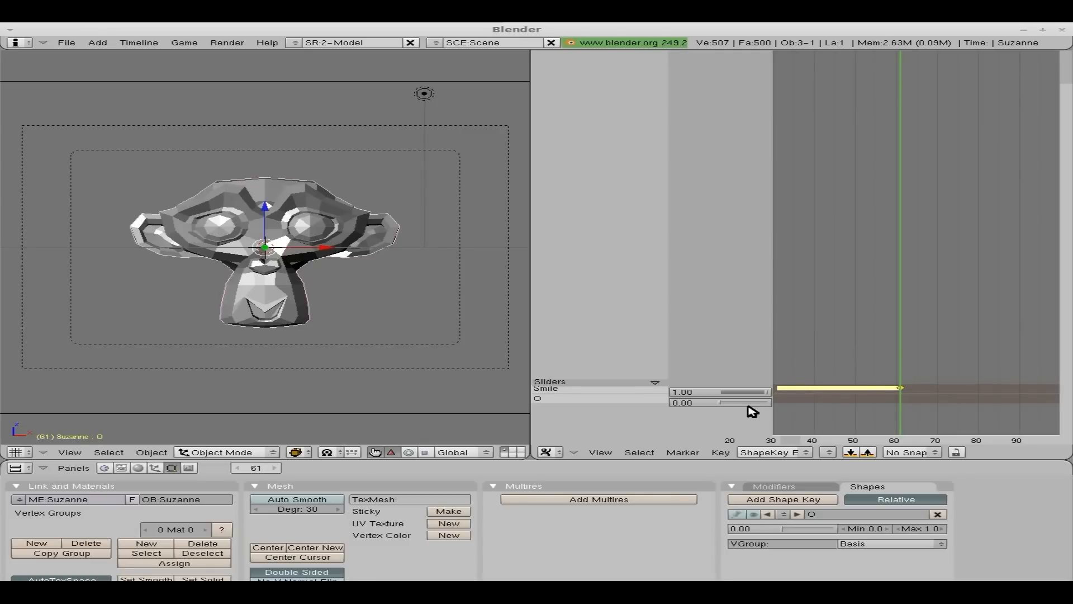
{"action": "left_click_drag", "start_coordinate": [724, 407], "coordinate": [679, 406]}
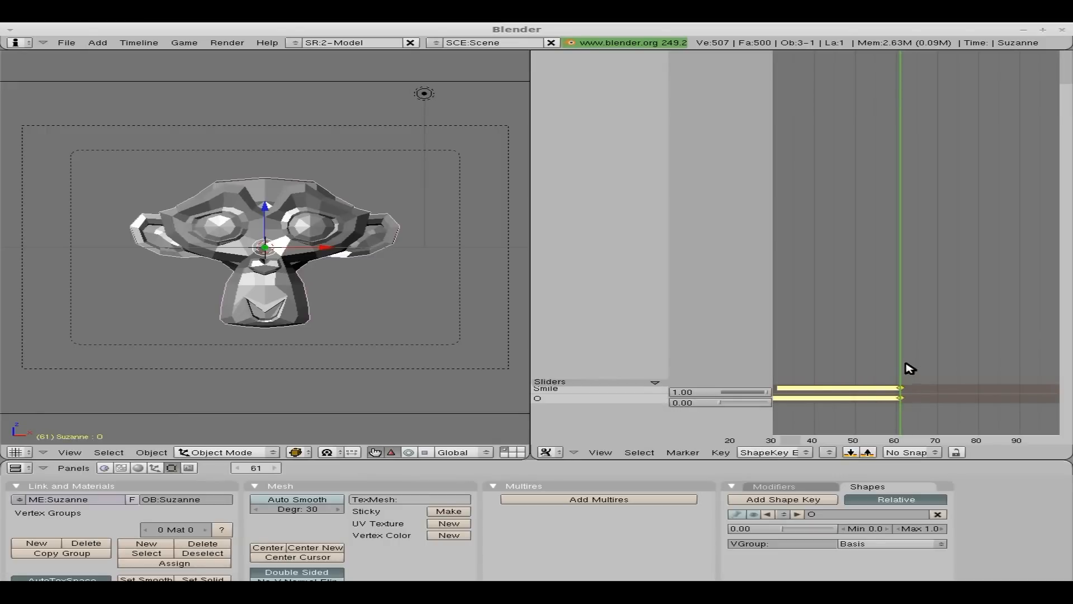
- Advance to frame 91 and key the Smile shape at 0.00 and the O shape at 1.00
{"action": "key", "text": "Up"}
{"action": "key", "text": "Up"}
{"action": "key", "text": "Up"}
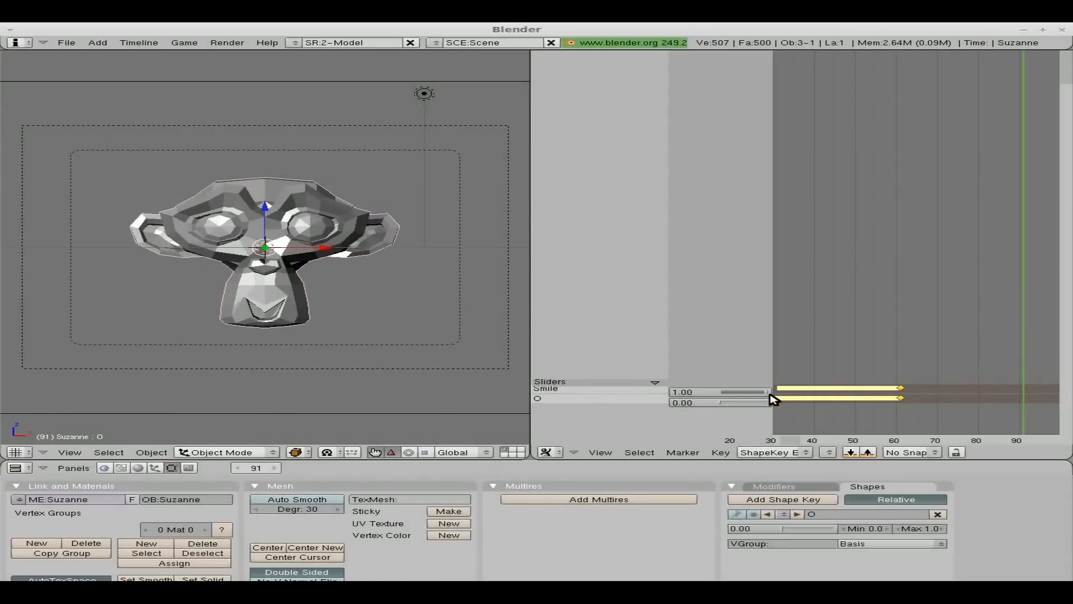
{"action": "left_click_drag", "start_coordinate": [766, 393], "coordinate": [636, 392]}
{"action": "left_click_drag", "start_coordinate": [723, 402], "coordinate": [832, 406]}
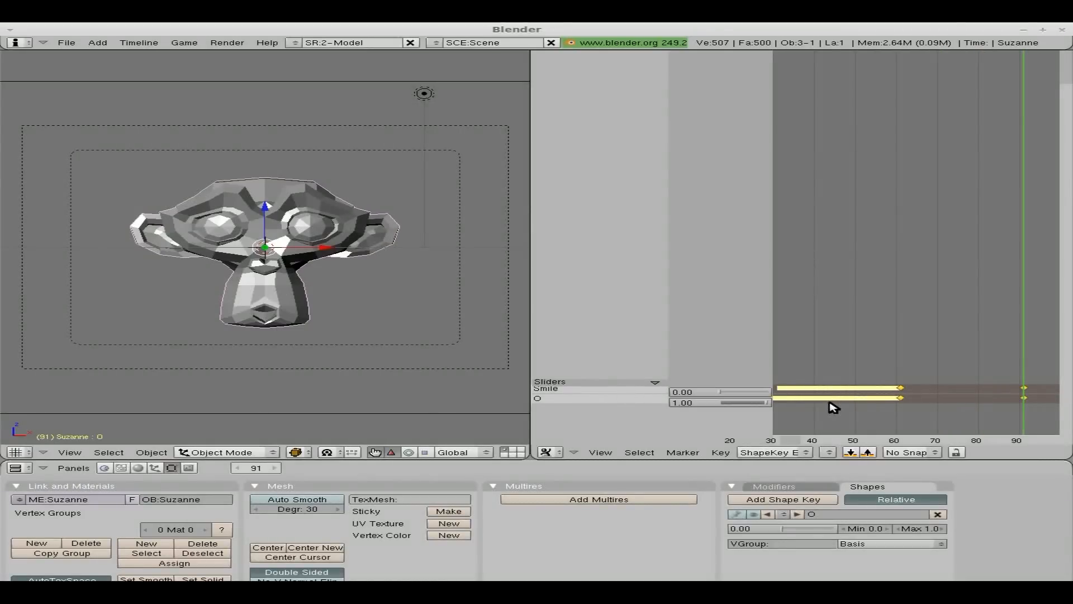
- Advance to frame 121 and key both the O and Smile shapes at 0.00
{"action": "mouse_move", "coordinate": [1025, 336]}
{"action": "left_mouse_down"}
{"action": "mouse_move", "coordinate": [785, 334]}
{"action": "mouse_move", "coordinate": [1024, 344]}
{"action": "left_mouse_up"}
{"action": "key", "text": "Up"}
{"action": "key", "text": "Up"}
{"action": "left_click_drag", "start_coordinate": [768, 406], "coordinate": [673, 402]}
{"action": "left_click", "coordinate": [695, 392]}
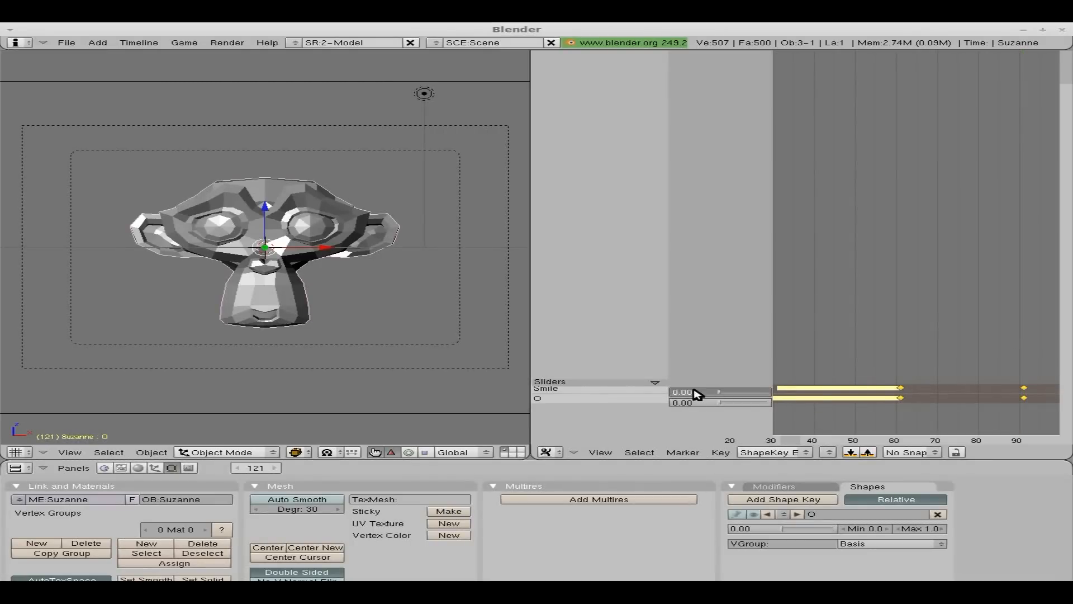
{"action": "middle_click_drag", "start_coordinate": [982, 359], "coordinate": [749, 360]}
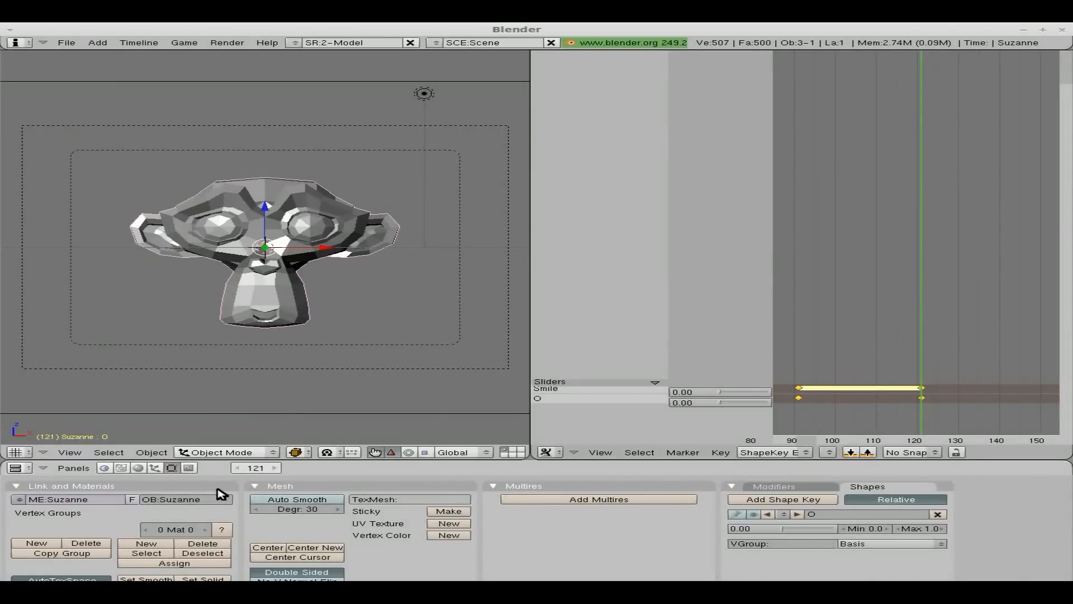
- Set the animation's end frame to 121 and play the animation back in the 3D view
{"action": "key", "text": "F10"}
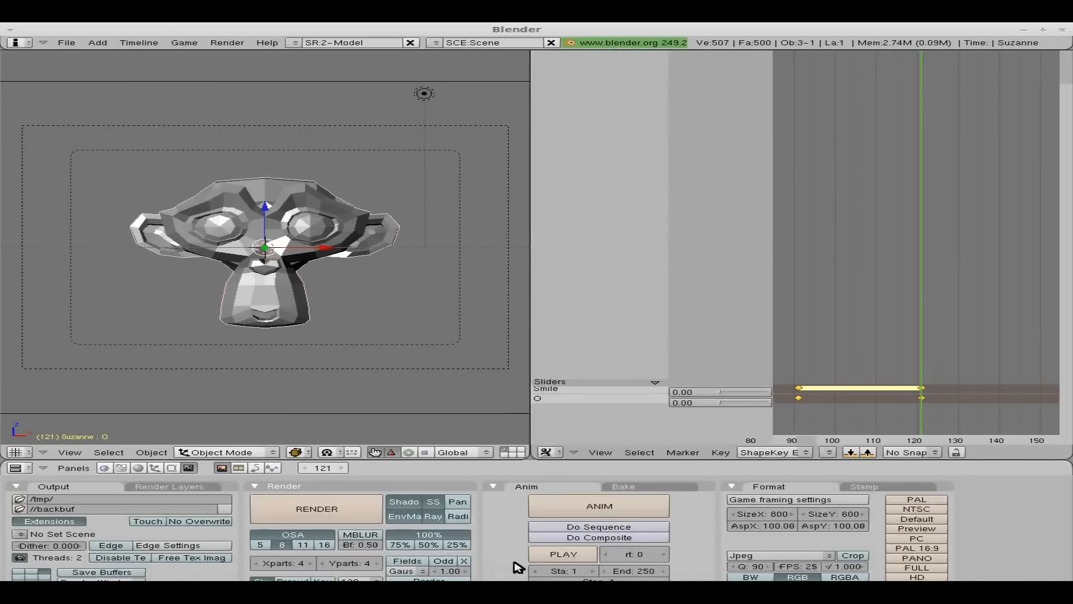
{"action": "left_click", "coordinate": [639, 571]}
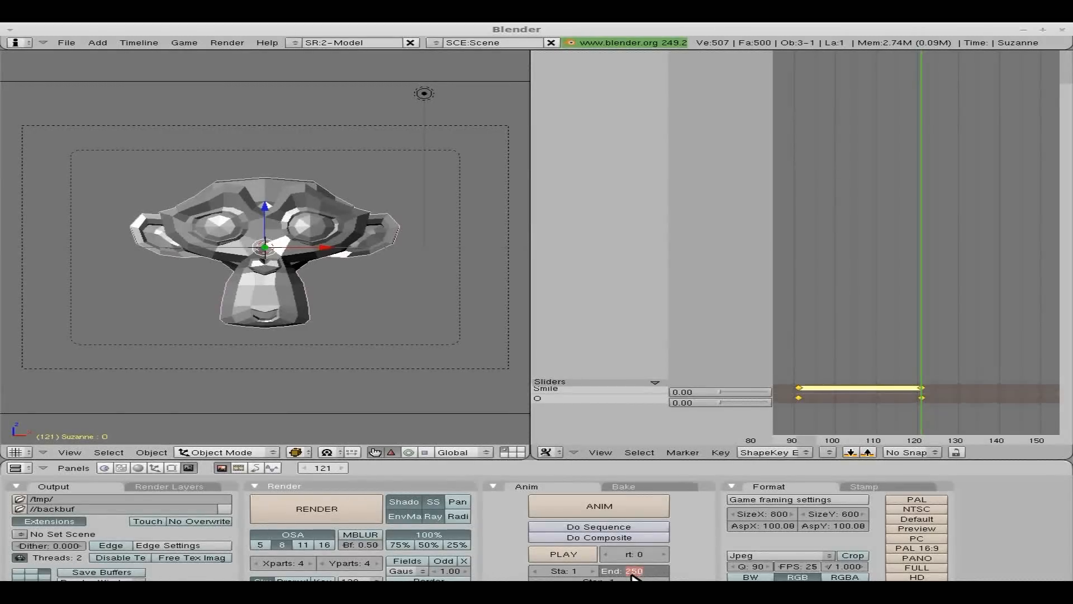
{"action": "type", "text": "121"}
{"action": "key", "text": "Return"}
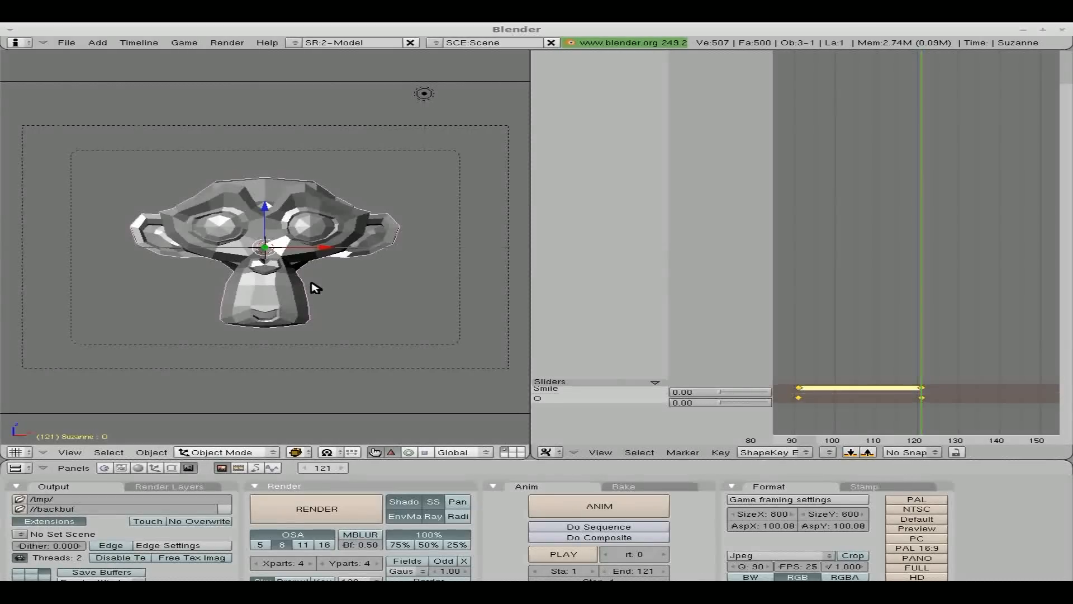
{"action": "key", "text": "alt+a"}
{"action": "key", "text": "Escape"}
- Try combining the O and Smile shapes at 1.00 on frame 121, and reset both to 0.00
{"action": "left_click_drag", "start_coordinate": [716, 401], "coordinate": [803, 401]}
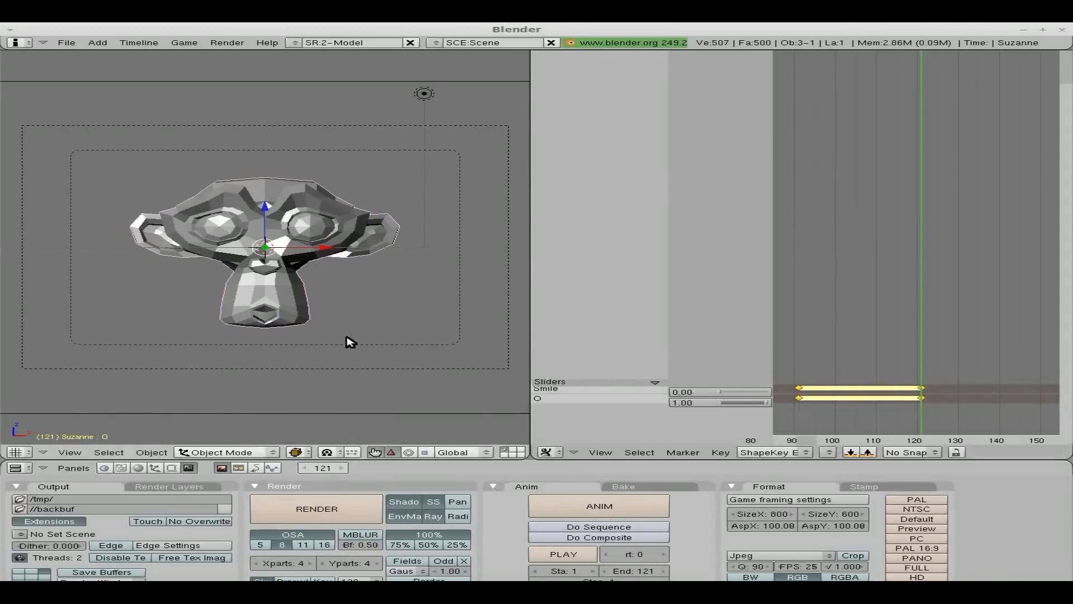
{"action": "left_click_drag", "start_coordinate": [699, 395], "coordinate": [780, 394]}
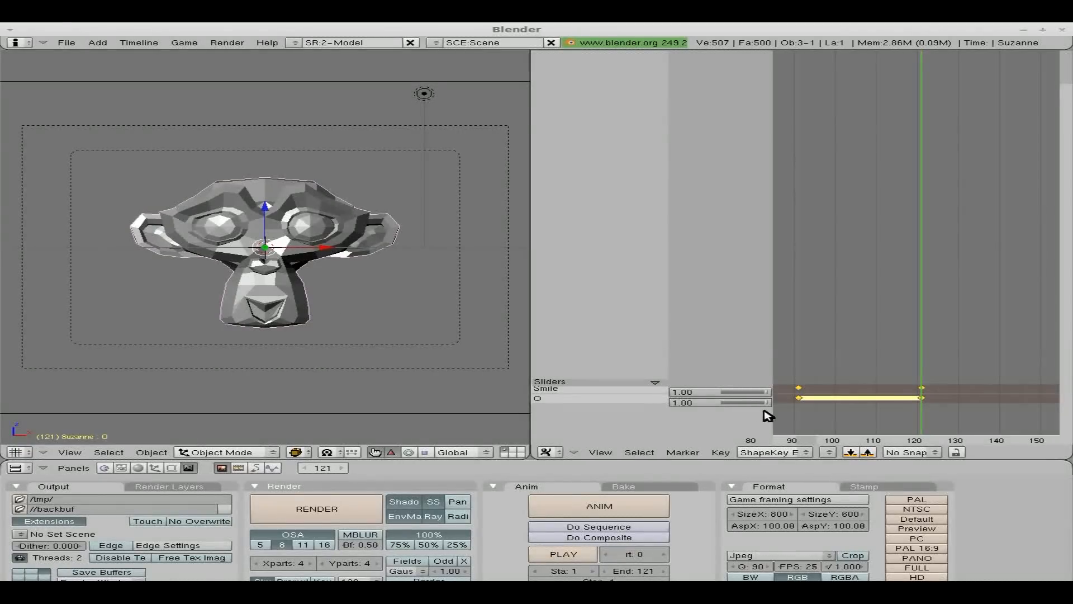
{"action": "left_click_drag", "start_coordinate": [763, 406], "coordinate": [673, 403]}
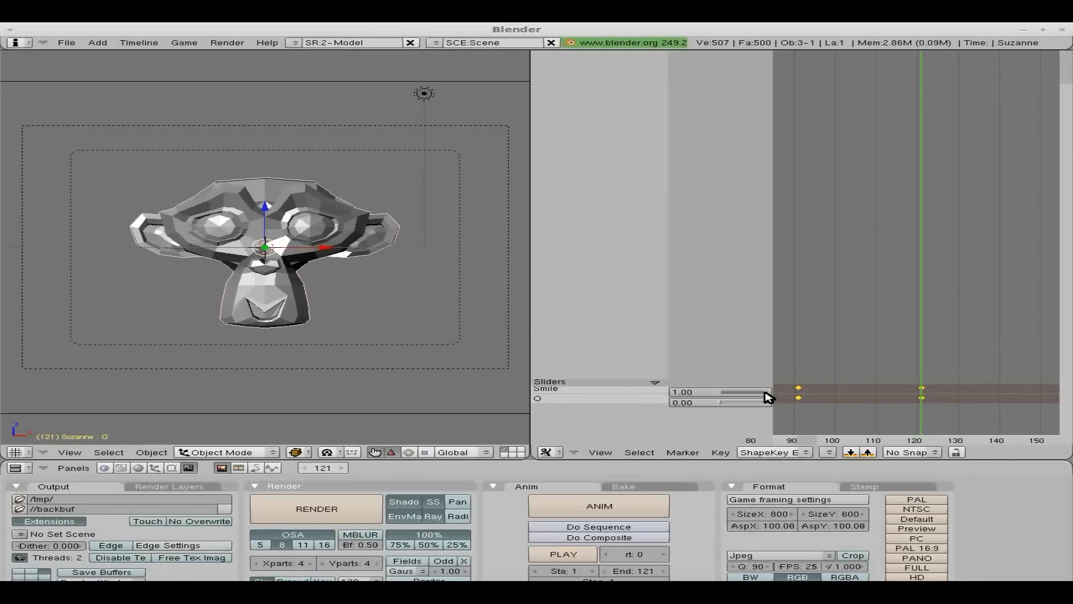
{"action": "left_click_drag", "start_coordinate": [765, 392], "coordinate": [638, 392]}
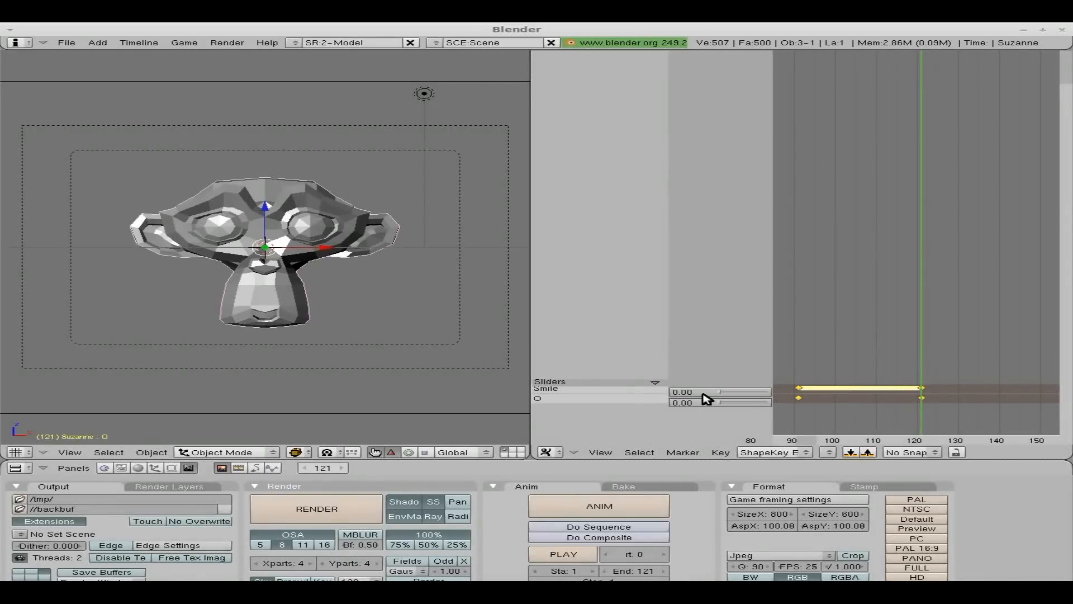
- Render the current frame to check the monkey head, and close the render window
{"action": "key", "text": "F12"}
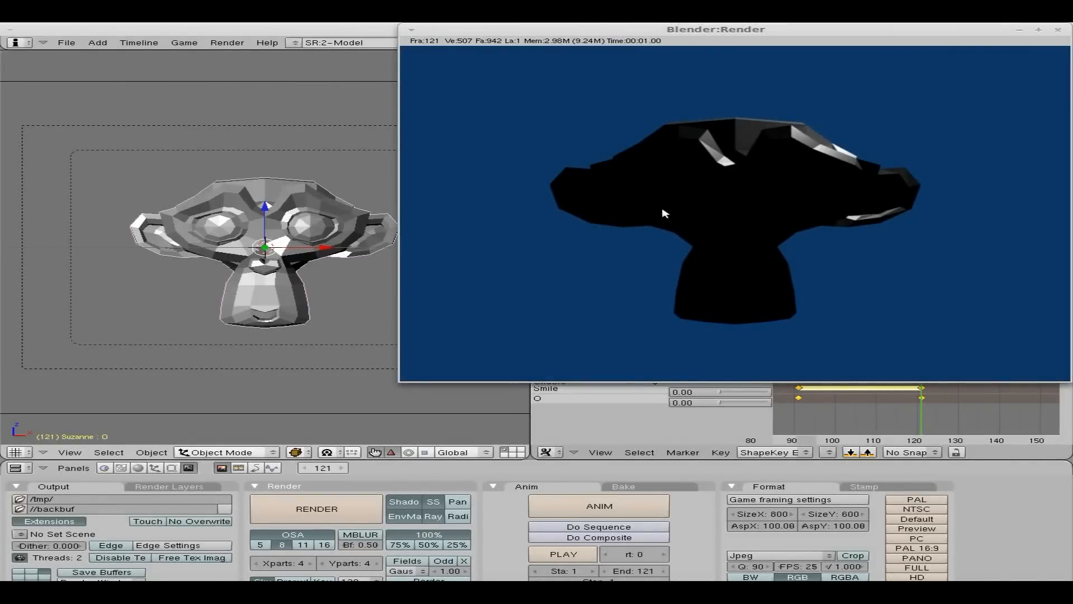
{"action": "key", "text": "Escape"}
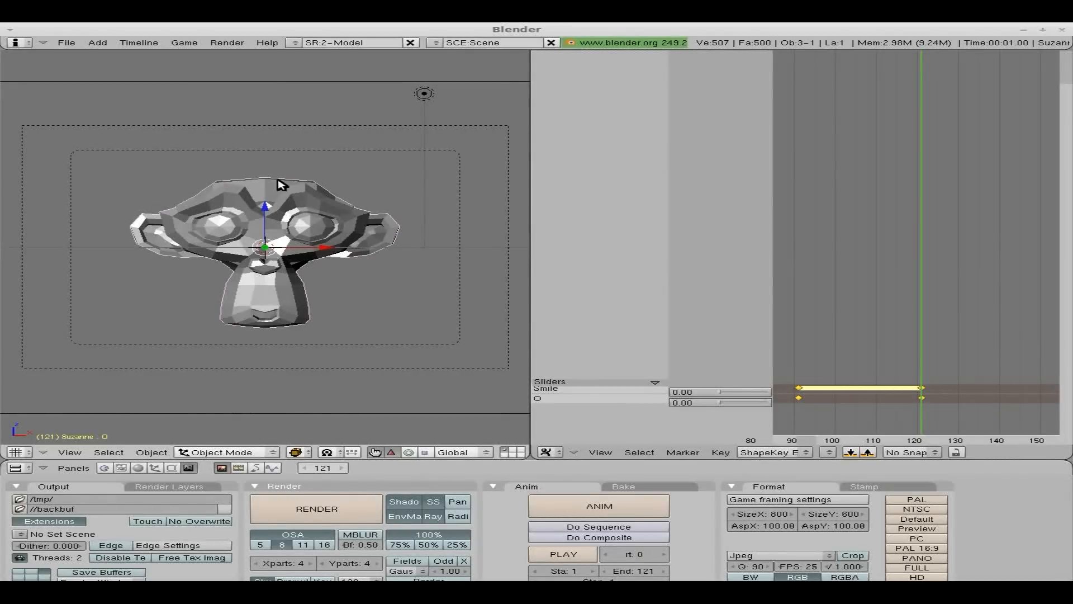
- Move the lamp in the top view to just in front of the camera, and render frame 121 to check the lighting
{"action": "key", "text": "KP_7"}
{"action": "right_click", "coordinate": [361, 233]}
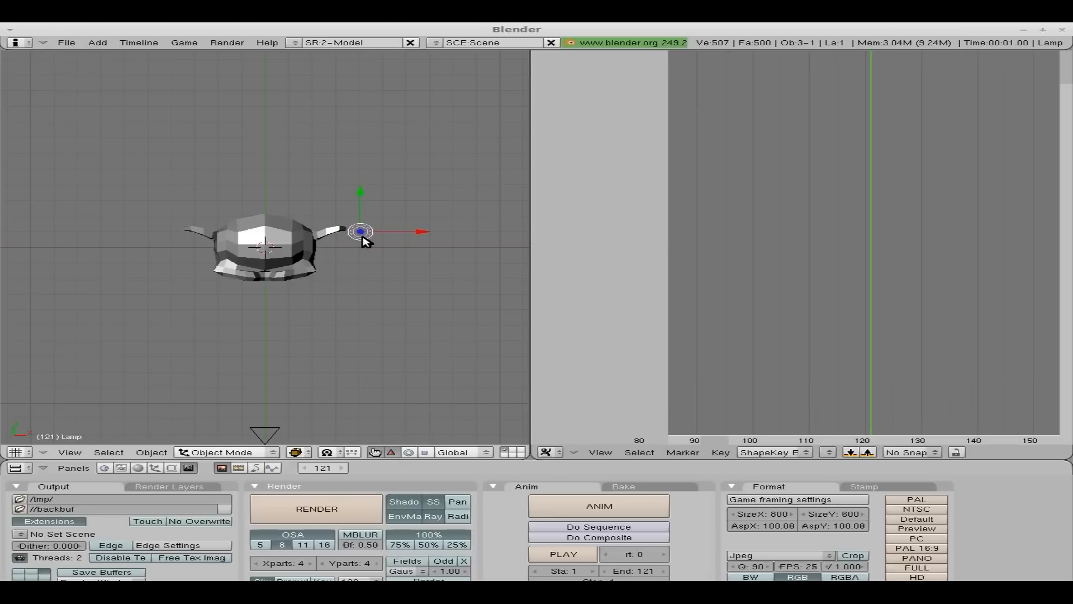
{"action": "key", "text": "g"}
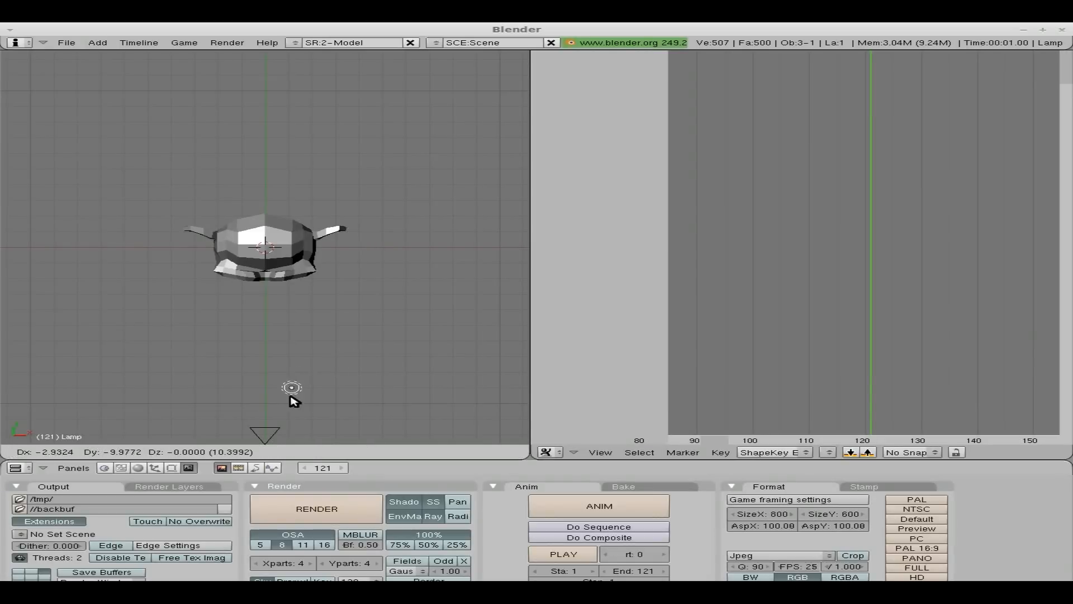
{"action": "left_click", "coordinate": [266, 428]}
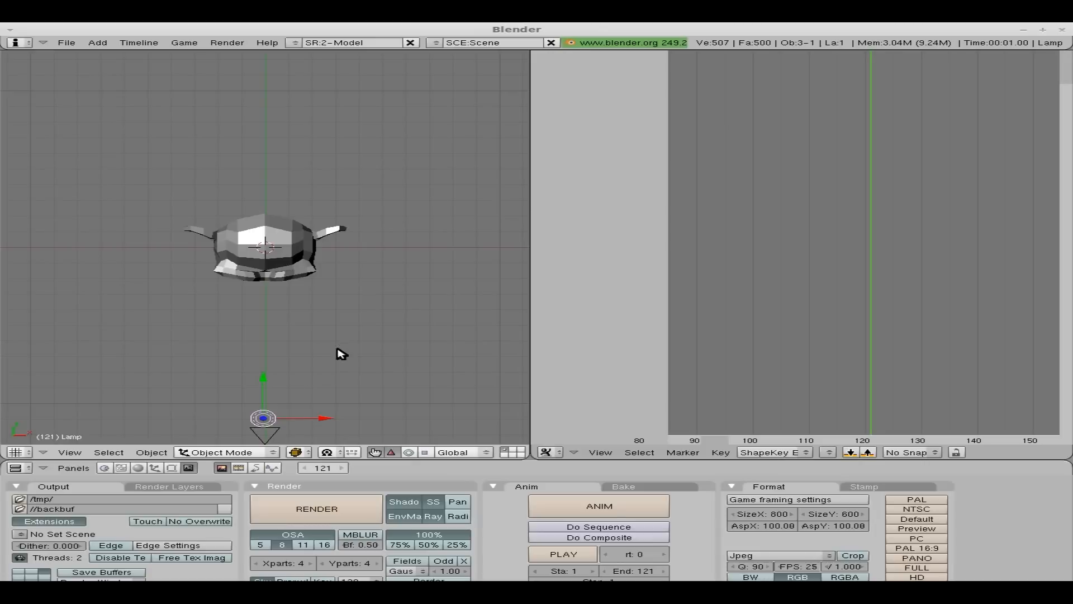
{"action": "key", "text": "KP_0"}
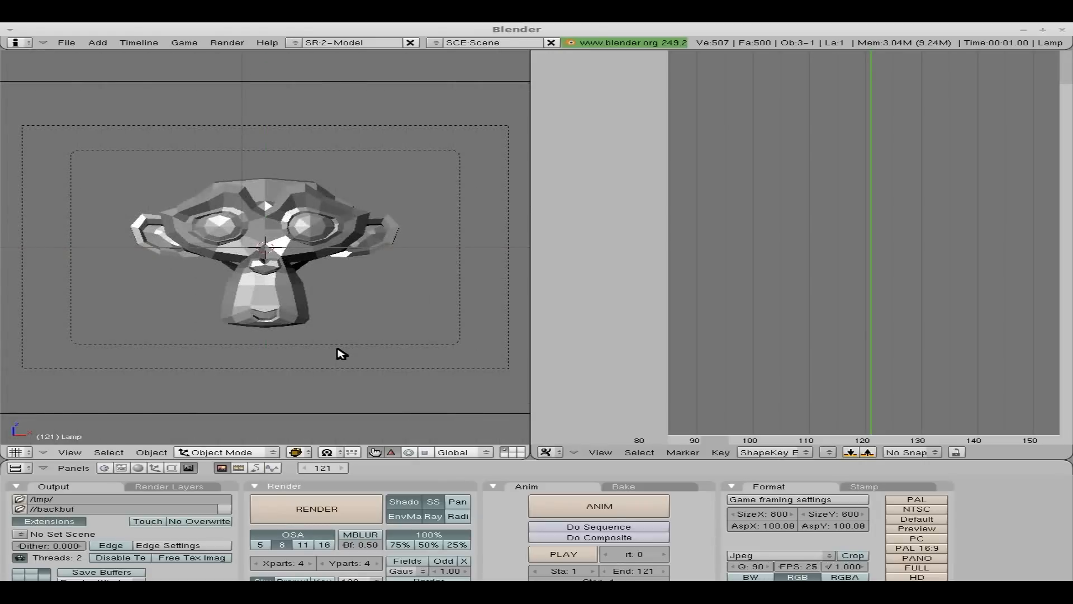
{"action": "key", "text": "F12"}
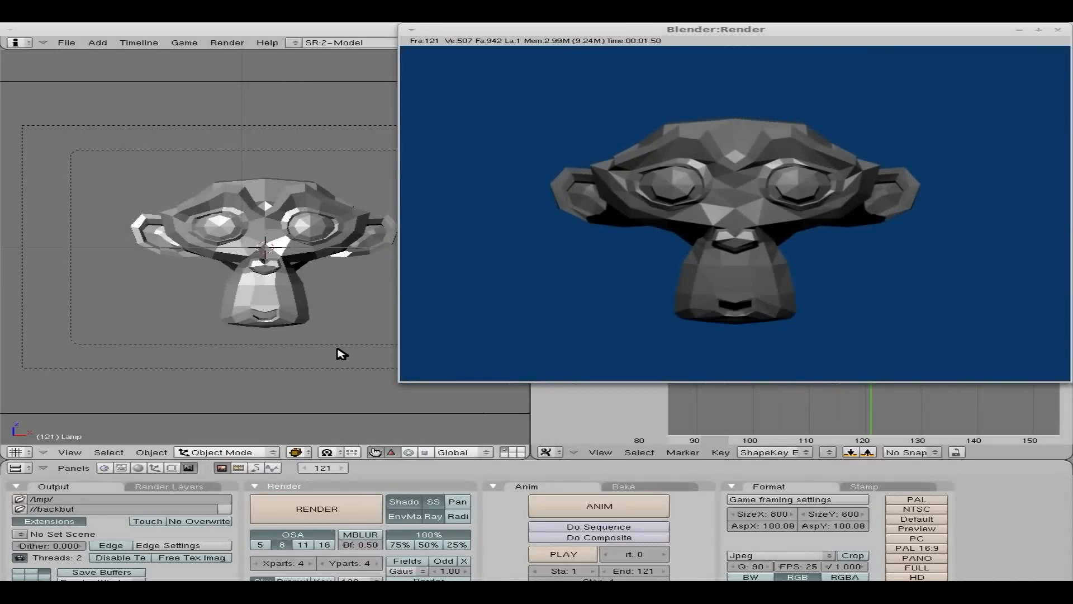
{"action": "key", "text": "Escape"}
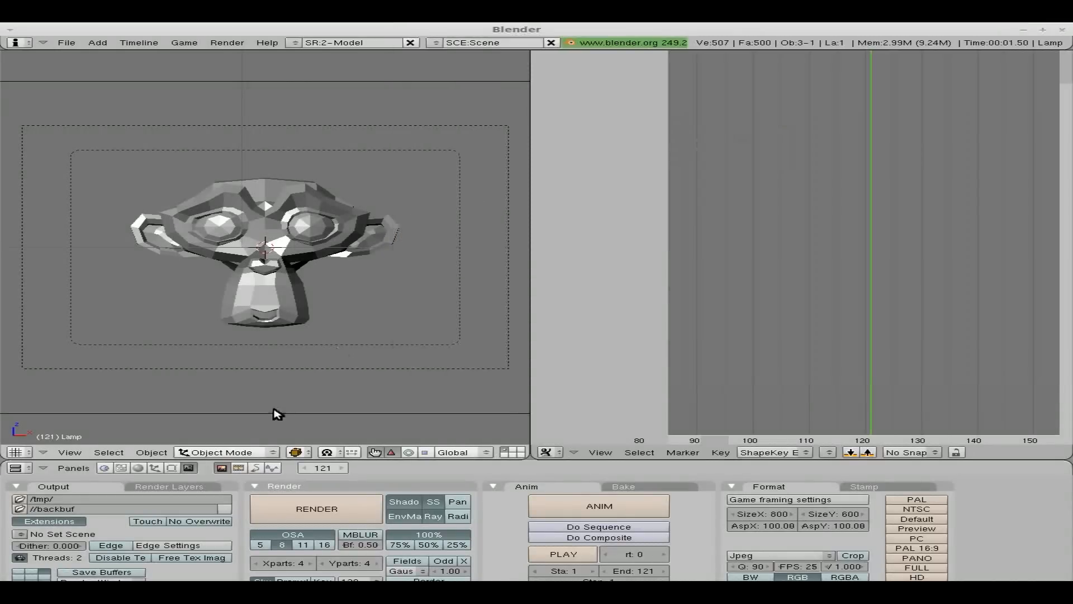
- Set the monkey head mesh to smooth shading
{"action": "left_click", "coordinate": [172, 469]}
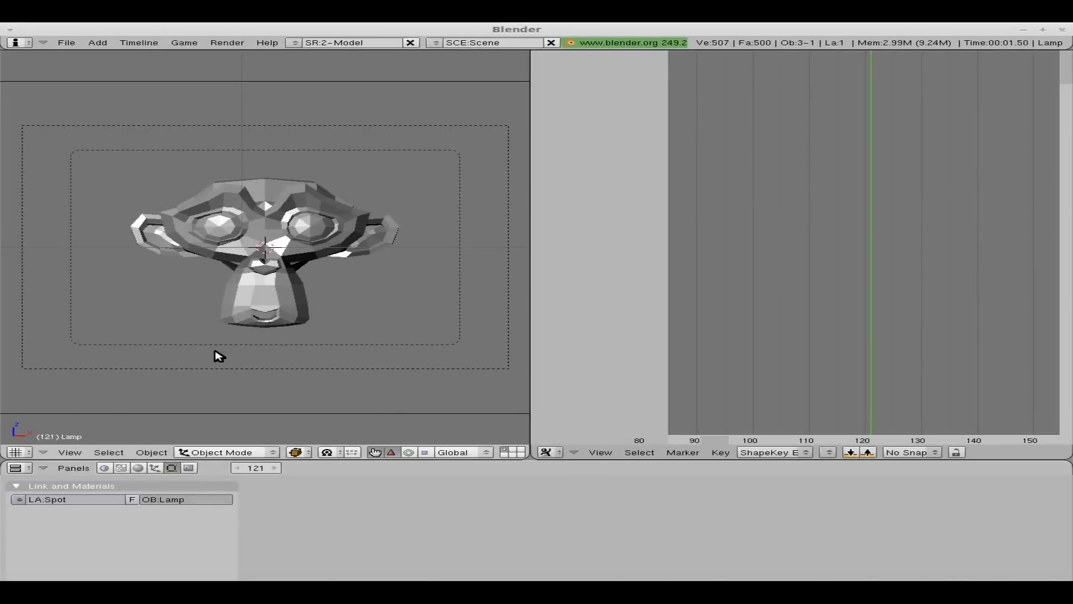
{"action": "right_click", "coordinate": [237, 318]}
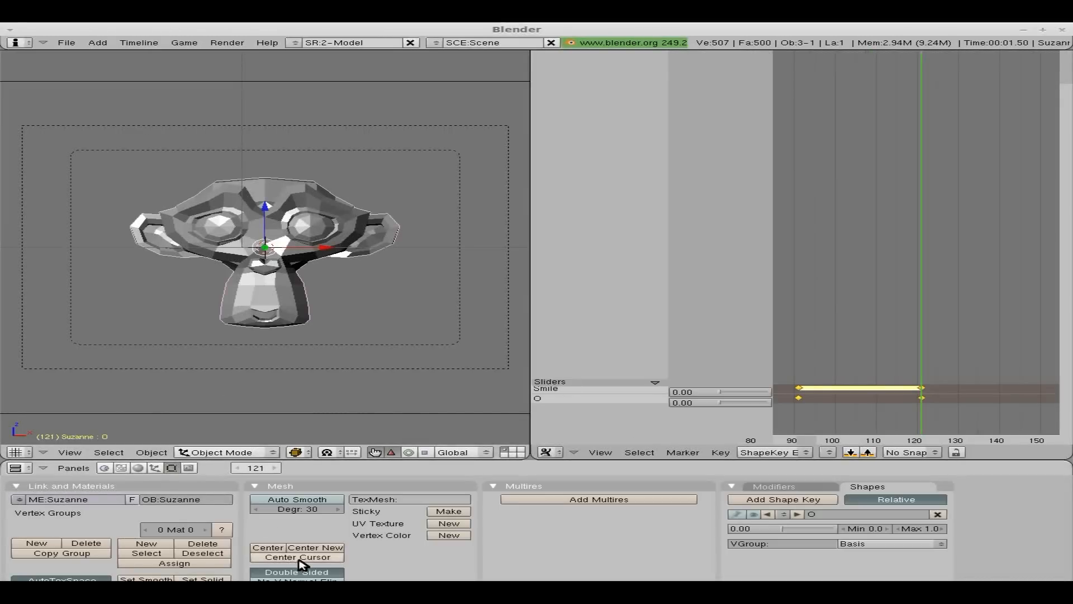
{"action": "left_click", "coordinate": [146, 579]}
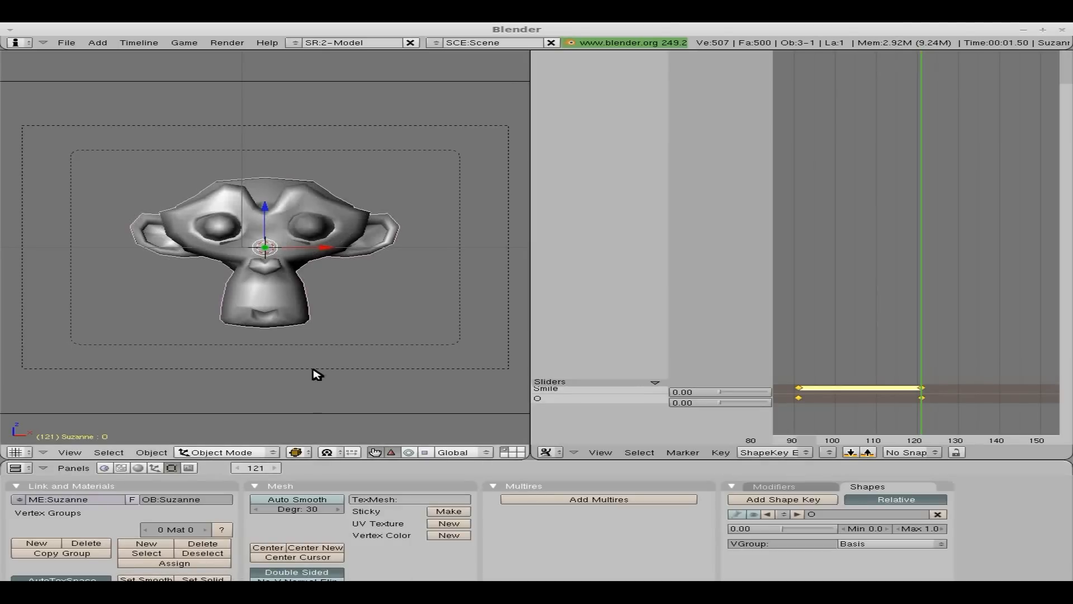
- Add a Smooth modifier and a Subsurf modifier to the monkey head
{"action": "left_click", "coordinate": [799, 488]}
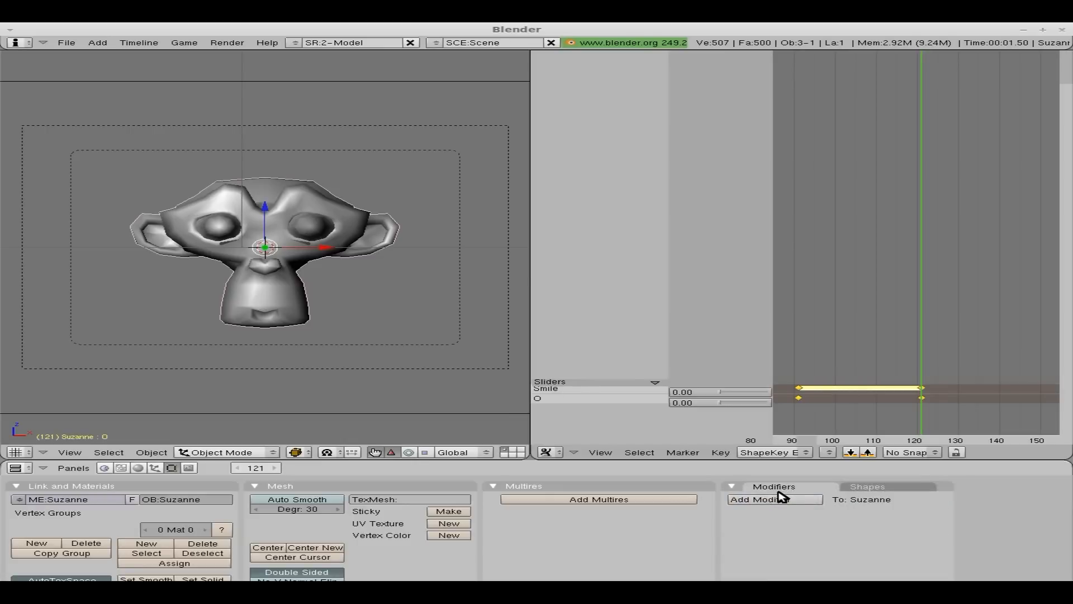
{"action": "left_click", "coordinate": [772, 500]}
{"action": "left_click", "coordinate": [774, 499]}
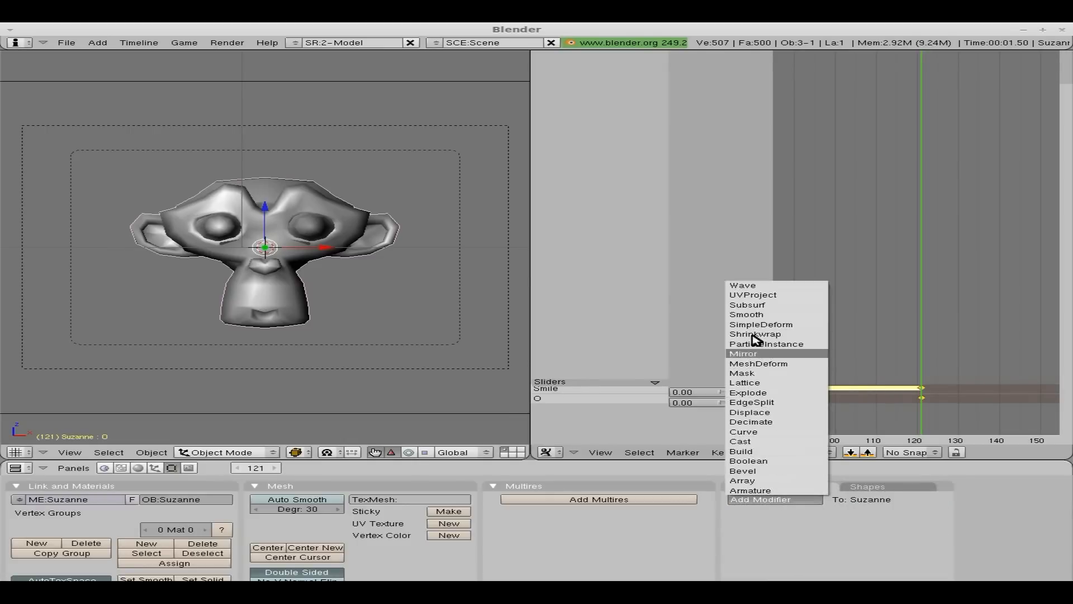
{"action": "left_click", "coordinate": [749, 315]}
{"action": "left_click", "coordinate": [780, 500]}
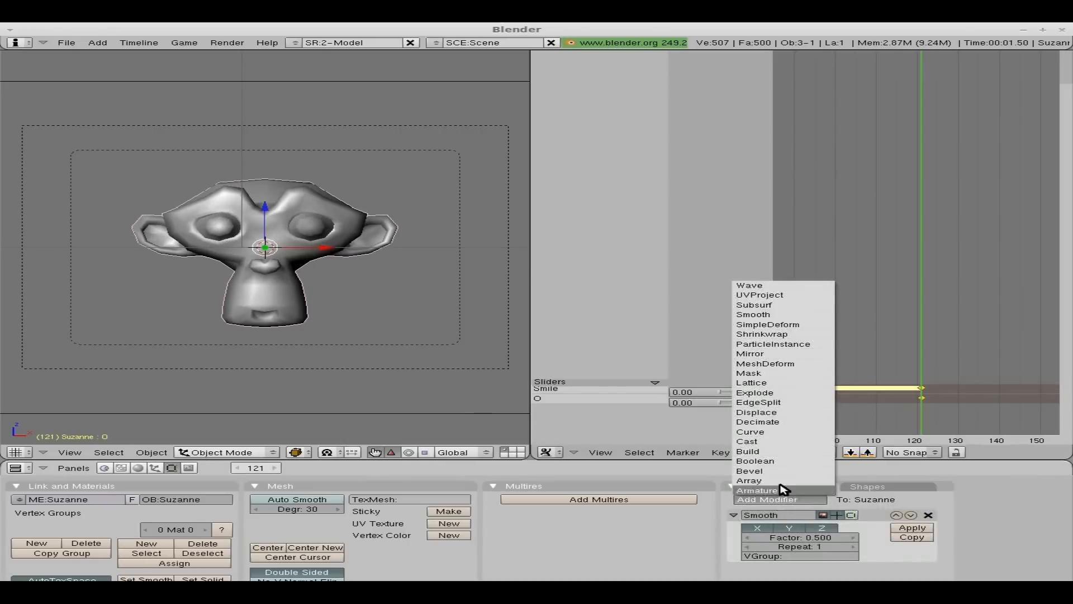
{"action": "left_click", "coordinate": [755, 304]}
- Render the smoothed head at frame 121 and at frame 31 to check the mouth shapes, closing each render
{"action": "key", "text": "F12"}
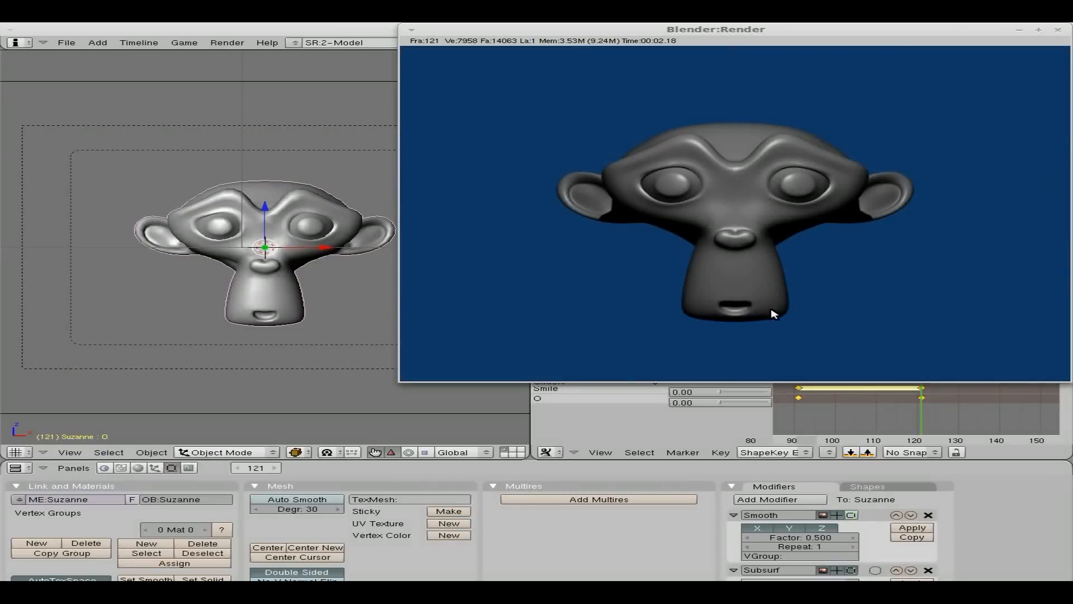
{"action": "key", "text": "Escape"}
{"action": "key", "text": "Down"}
{"action": "key", "text": "Down"}
{"action": "key", "text": "Down"}
{"action": "key", "text": "Down"}
{"action": "key", "text": "Down"}
{"action": "key", "text": "Down"}
{"action": "key", "text": "Down"}
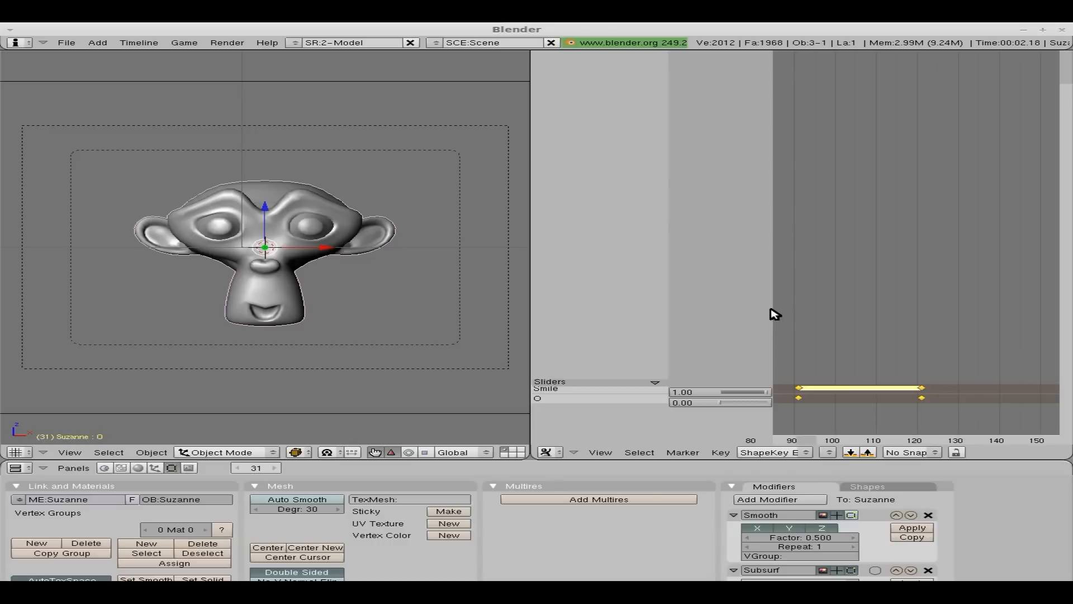
{"action": "key", "text": "F12"}
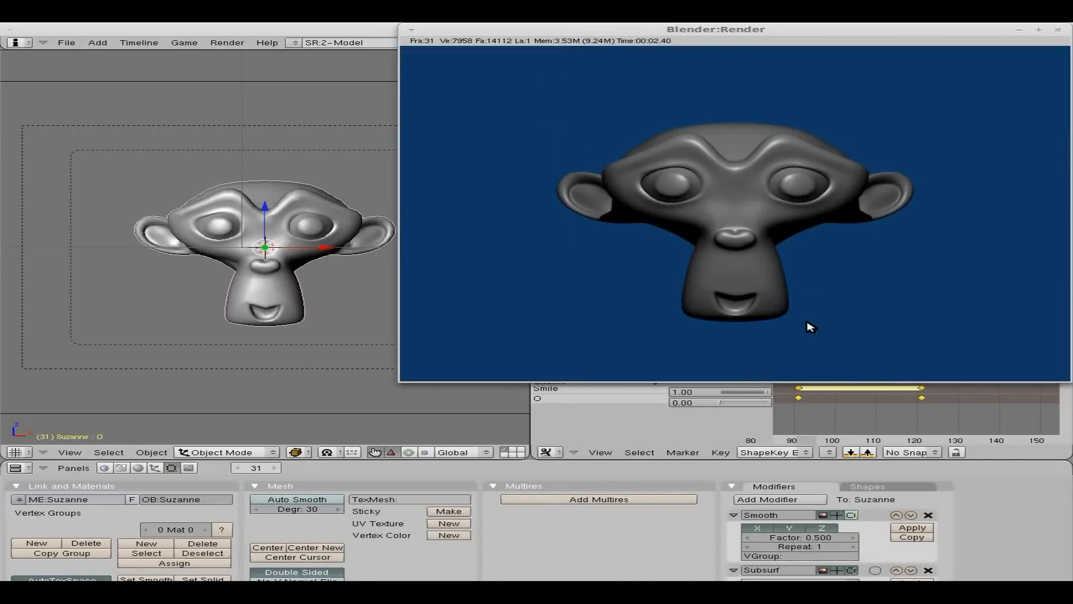
{"action": "key", "text": "Escape"}
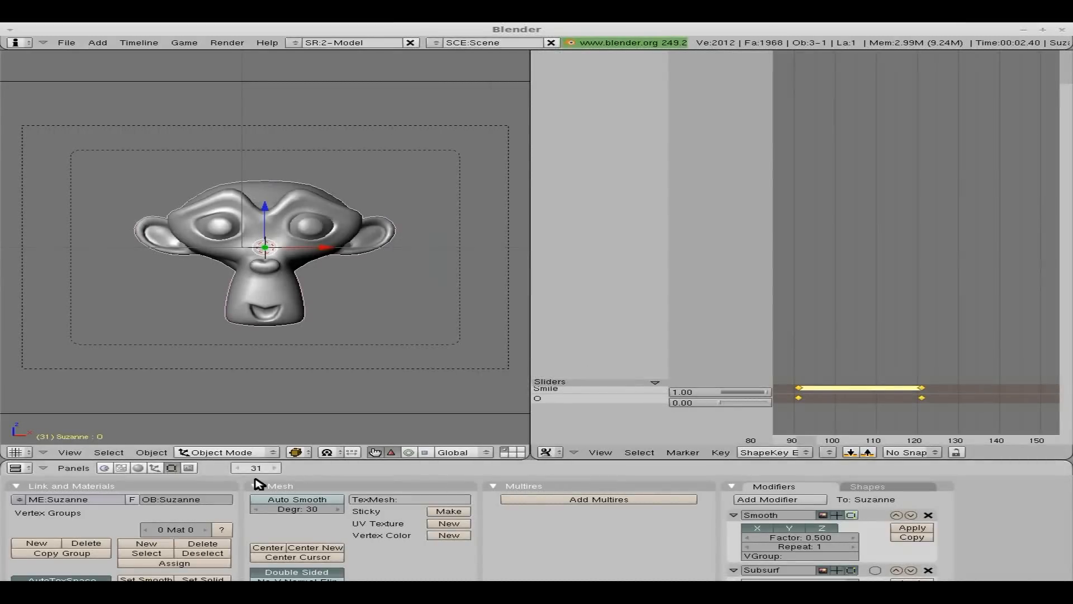
- Apply the NTSC render preset and set the output file type to FFMpeg
{"action": "left_click", "coordinate": [189, 468]}
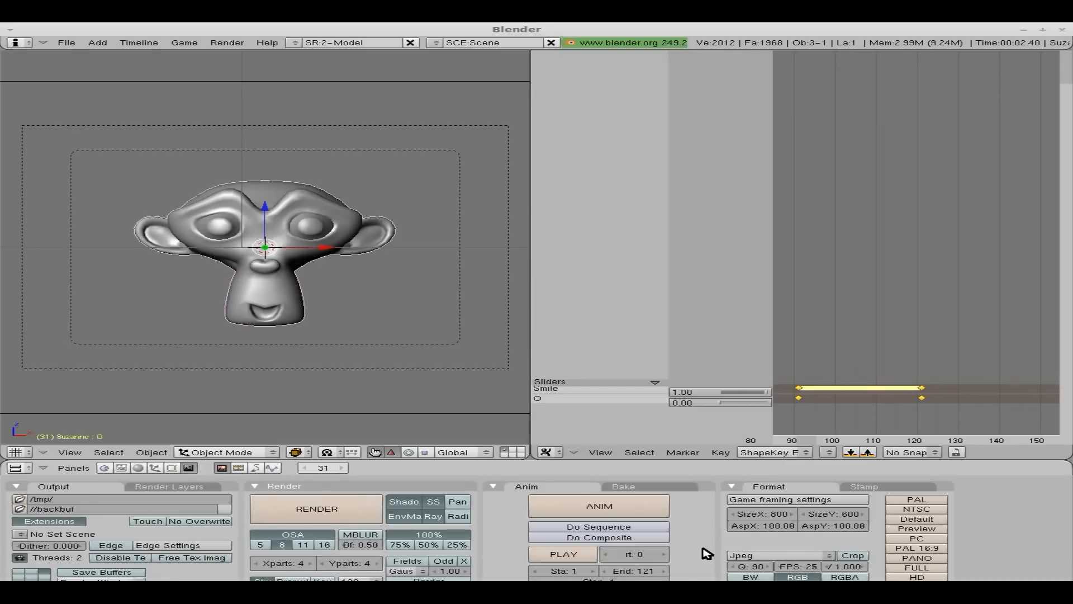
{"action": "left_click", "coordinate": [933, 512]}
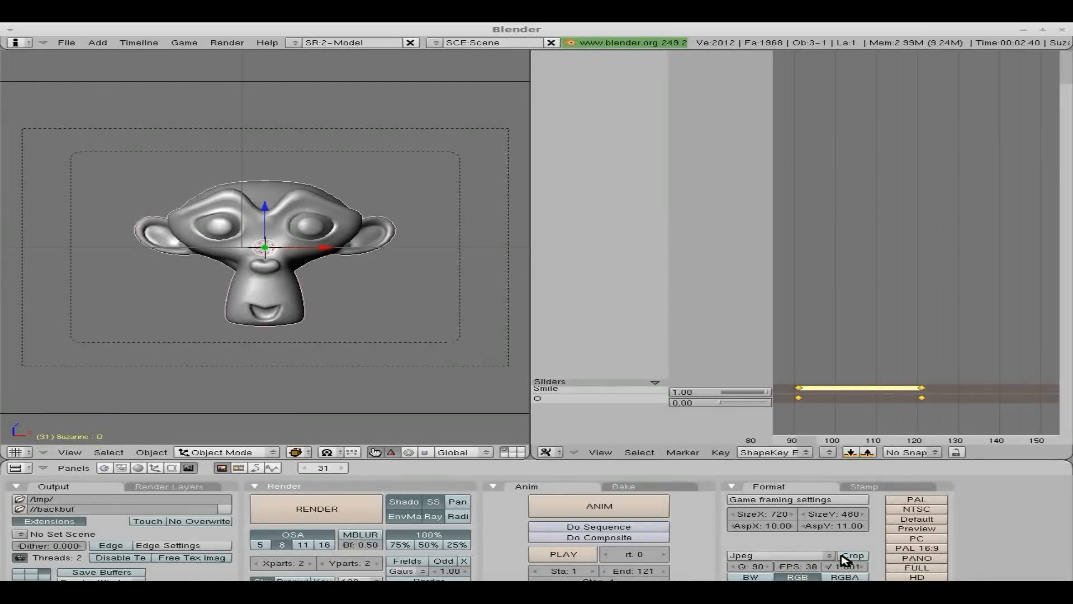
{"action": "left_click", "coordinate": [822, 556]}
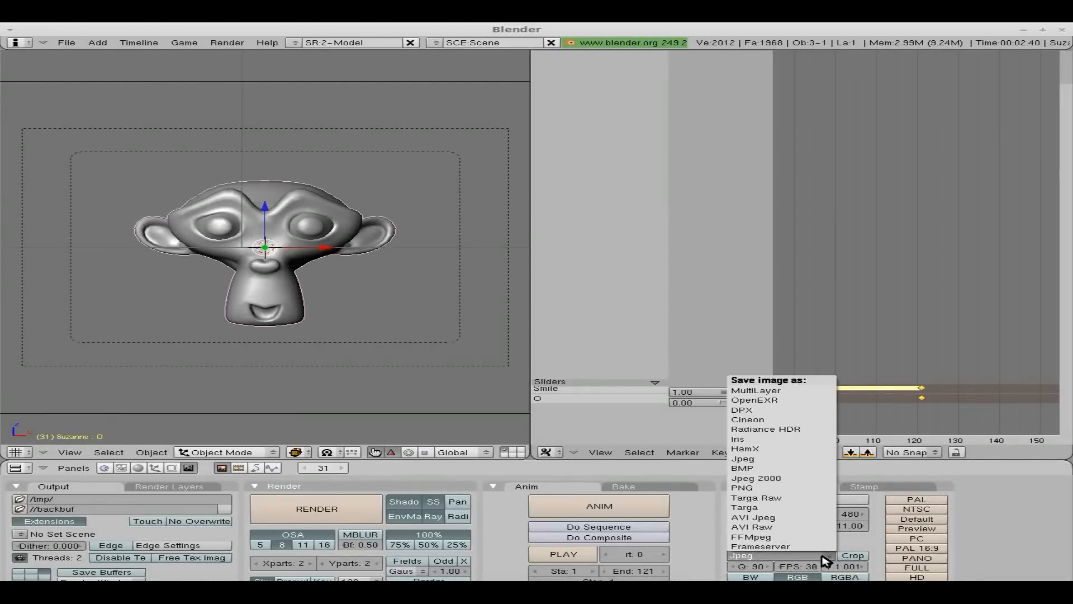
{"action": "left_click", "coordinate": [736, 538]}
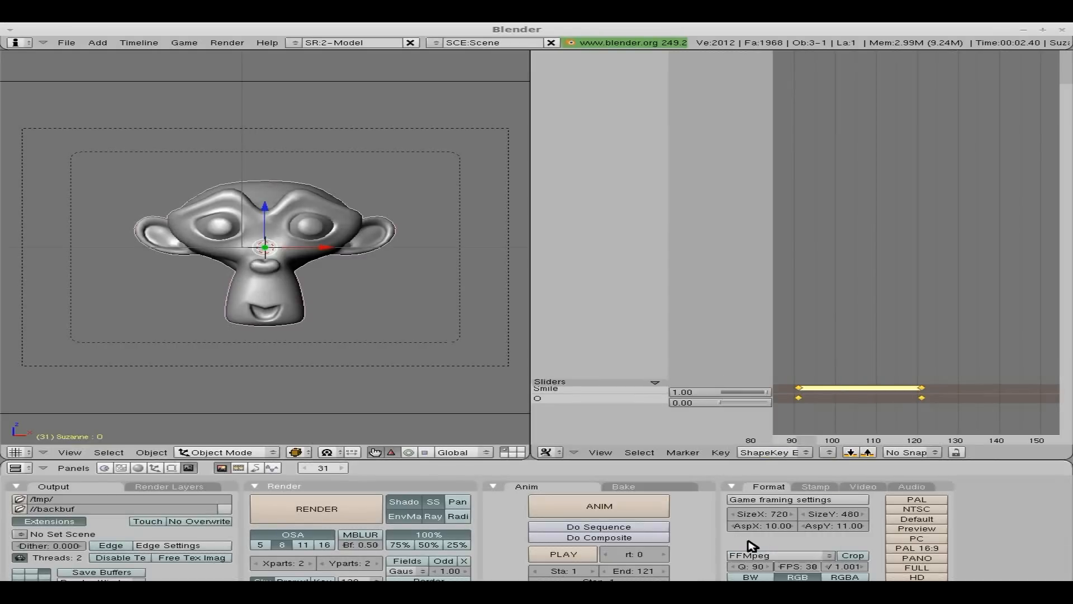
- Review the FFMpeg video format choices and return to the general output format settings
{"action": "left_click", "coordinate": [860, 488]}
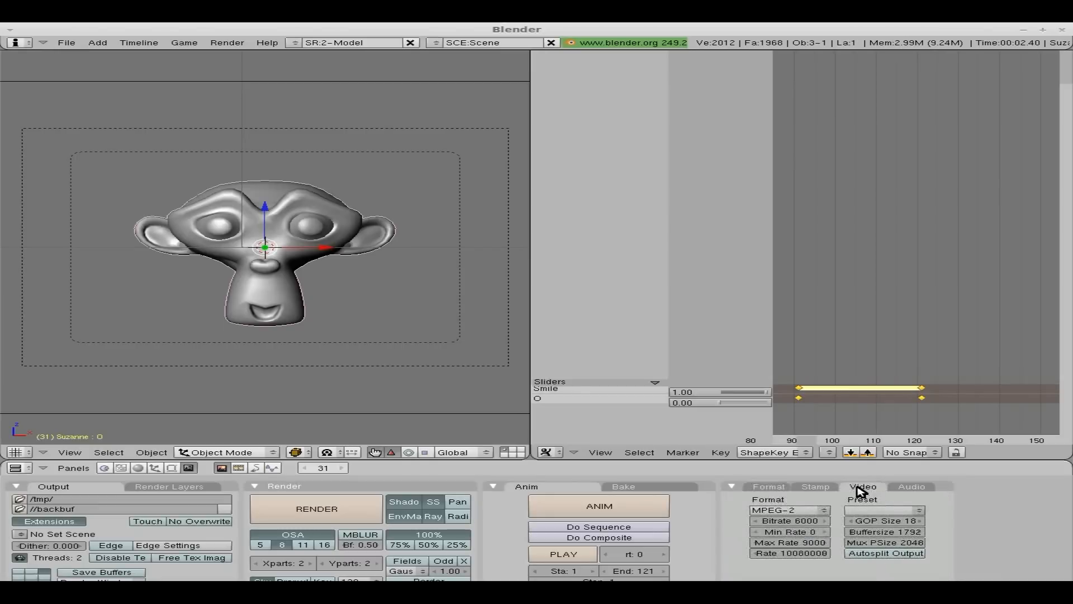
{"action": "left_click", "coordinate": [795, 511]}
{"action": "left_click", "coordinate": [770, 486]}
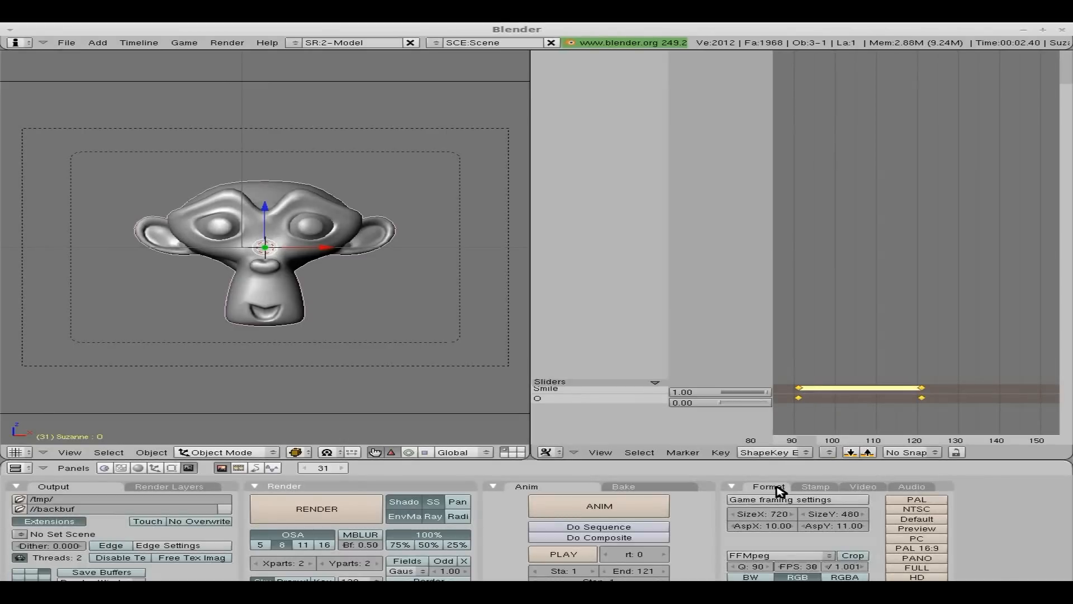
{"action": "left_click", "coordinate": [867, 489]}
{"action": "left_click", "coordinate": [811, 510]}
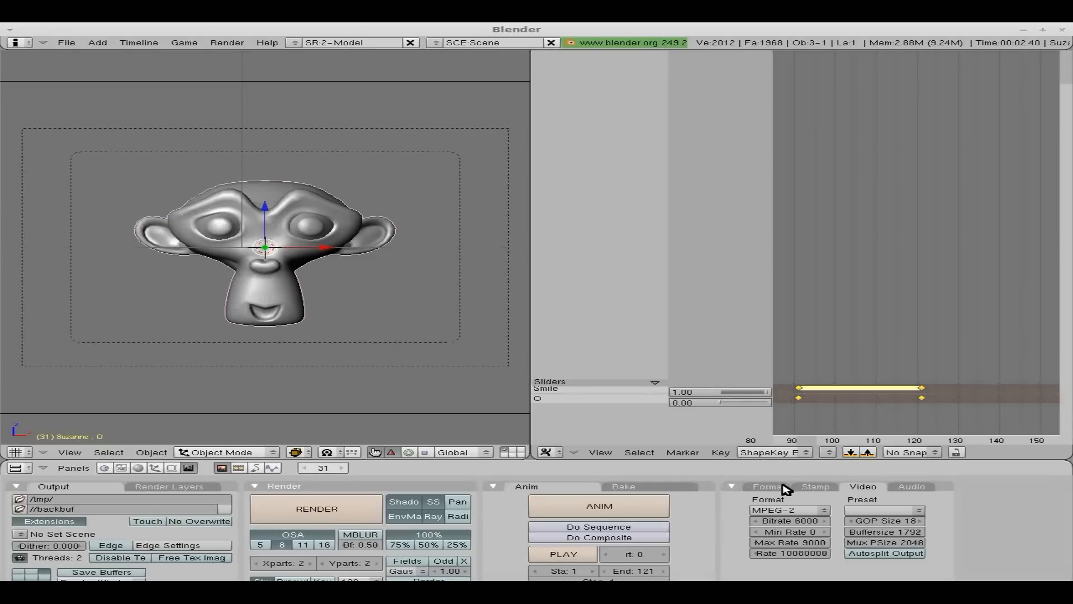
{"action": "left_click", "coordinate": [785, 488]}
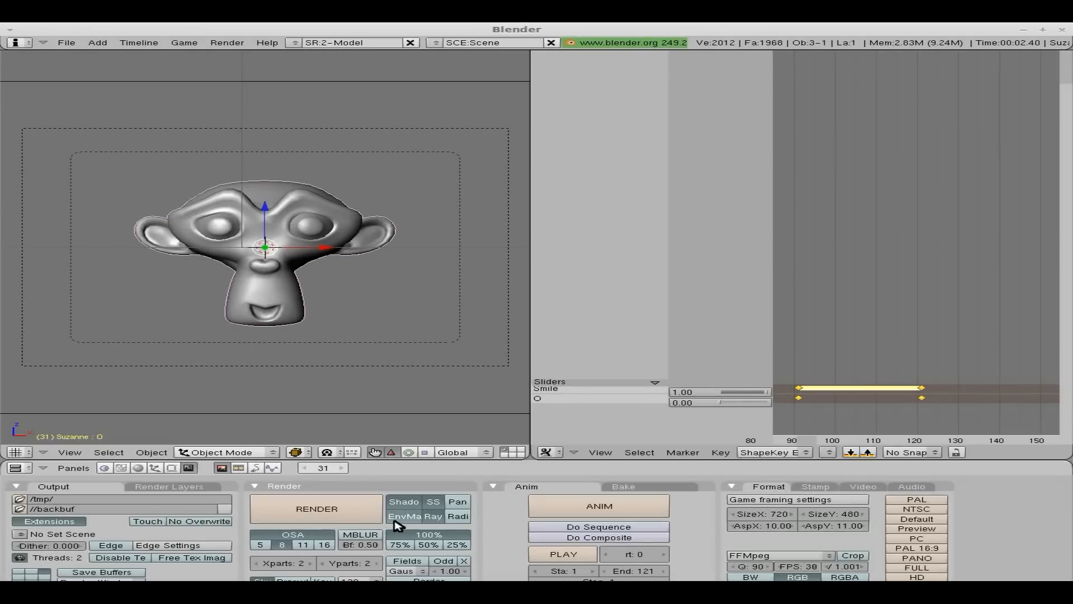